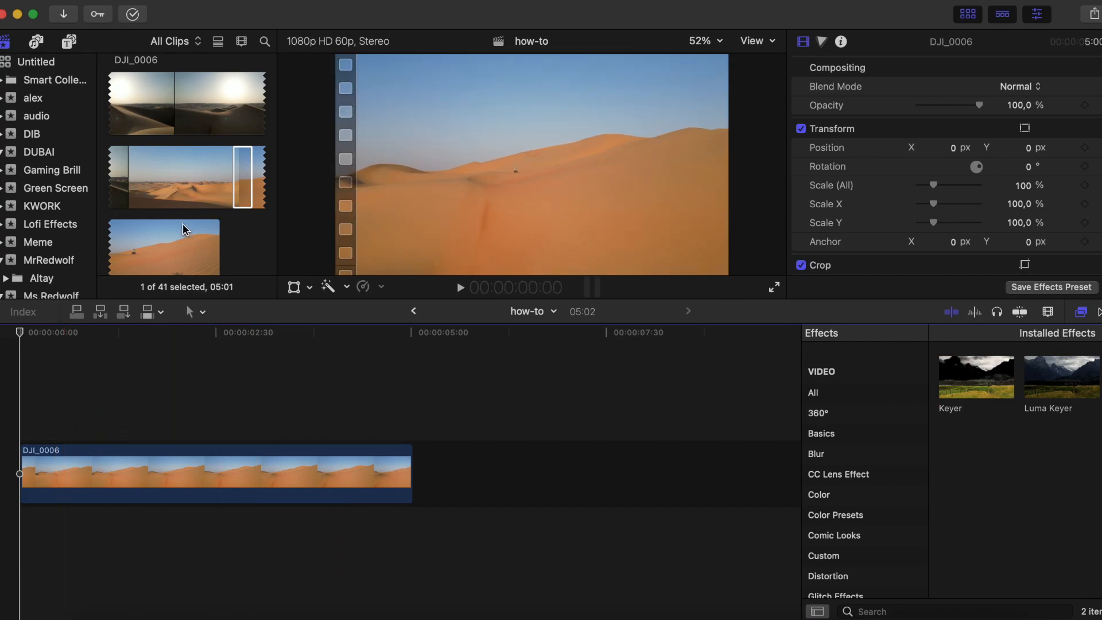
- Open the Lofi Effects event in the library to show its overlay clips
{"action": "left_click", "coordinate": [232, 172]}
{"action": "scroll", "coordinate": [52, 234], "scroll_direction": "down", "scroll_amount": 3}
{"action": "scroll", "coordinate": [51, 234], "scroll_direction": "up", "scroll_amount": 1}
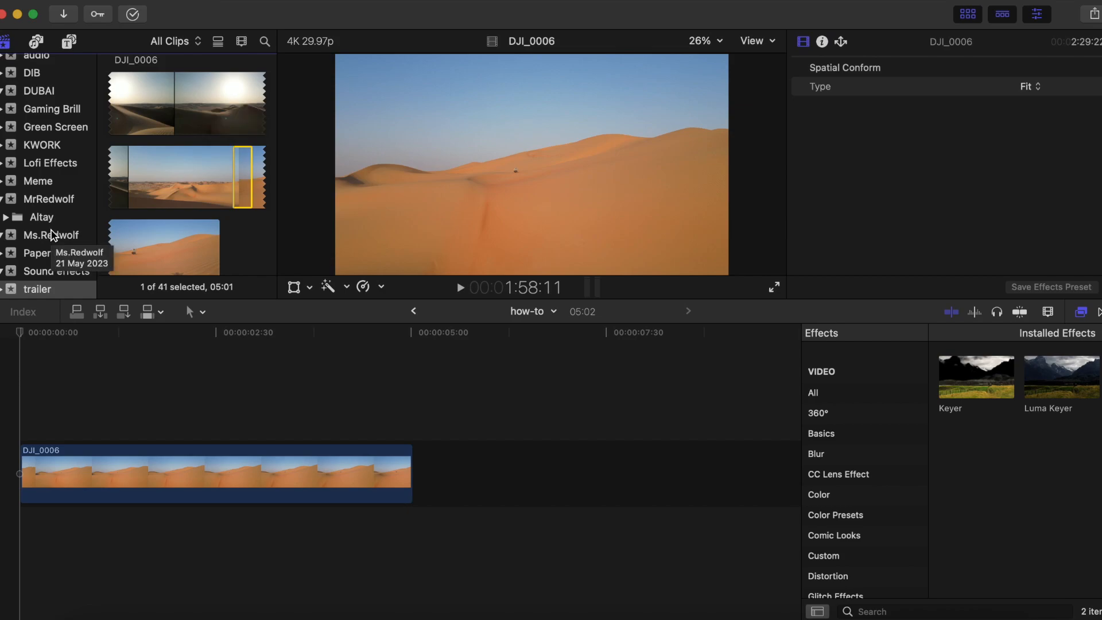
{"action": "scroll", "coordinate": [52, 234], "scroll_direction": "up", "scroll_amount": 2}
{"action": "scroll", "coordinate": [53, 238], "scroll_direction": "down", "scroll_amount": 2}
{"action": "scroll", "coordinate": [55, 246], "scroll_direction": "up", "scroll_amount": 2}
{"action": "scroll", "coordinate": [54, 247], "scroll_direction": "up", "scroll_amount": 2}
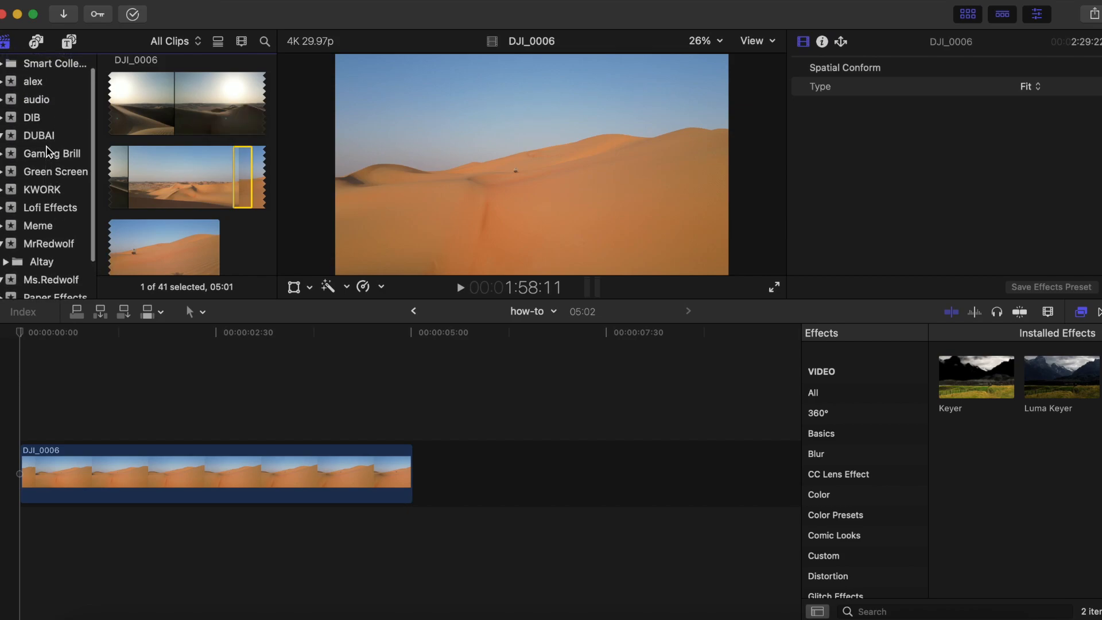
{"action": "left_click", "coordinate": [51, 210]}
- Browse the Lofi Effects clips and skim the "38 FREE Video Overlays for Editing" footage for a suitable overlay
{"action": "scroll", "coordinate": [233, 218], "scroll_direction": "up", "scroll_amount": 5}
{"action": "scroll", "coordinate": [234, 220], "scroll_direction": "up", "scroll_amount": 10}
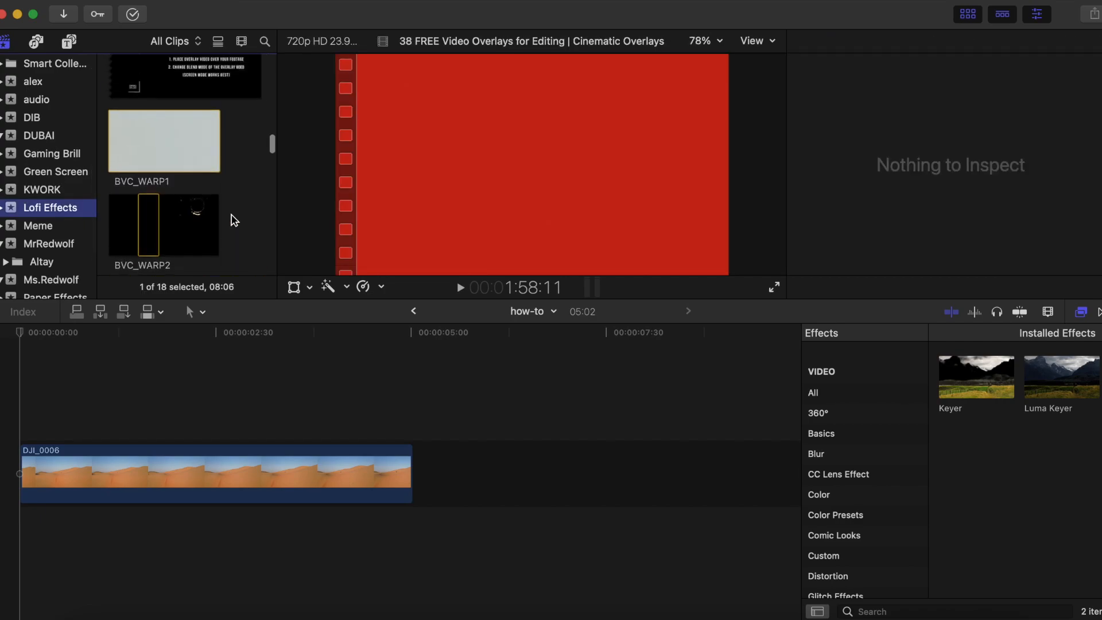
{"action": "scroll", "coordinate": [234, 221], "scroll_direction": "up", "scroll_amount": 3}
{"action": "scroll", "coordinate": [246, 225], "scroll_direction": "up", "scroll_amount": 5}
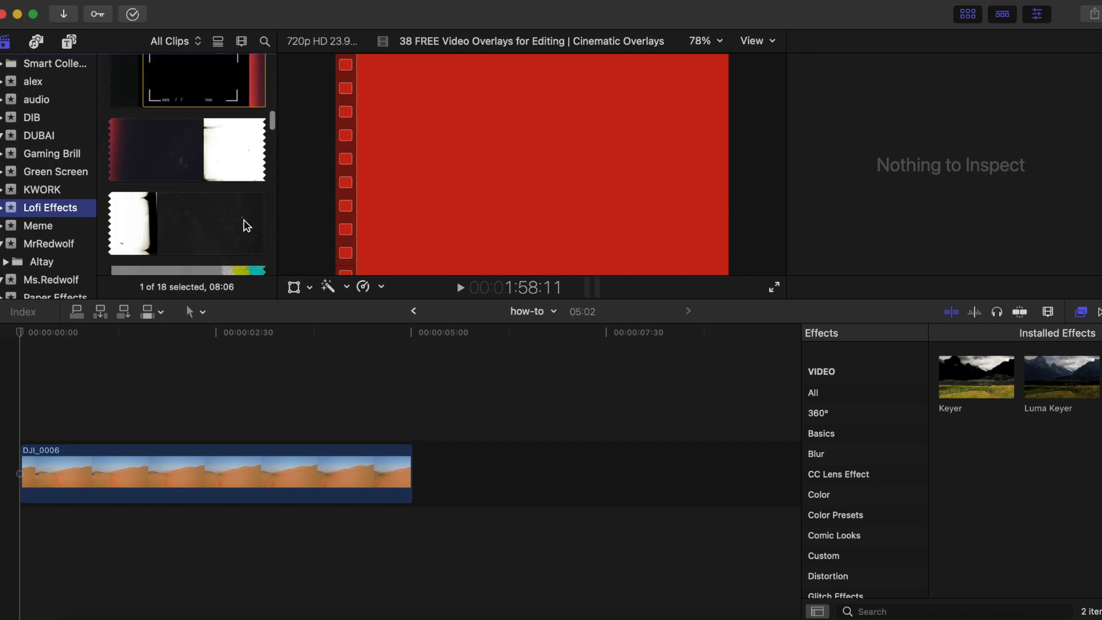
{"action": "scroll", "coordinate": [247, 225], "scroll_direction": "up", "scroll_amount": 3}
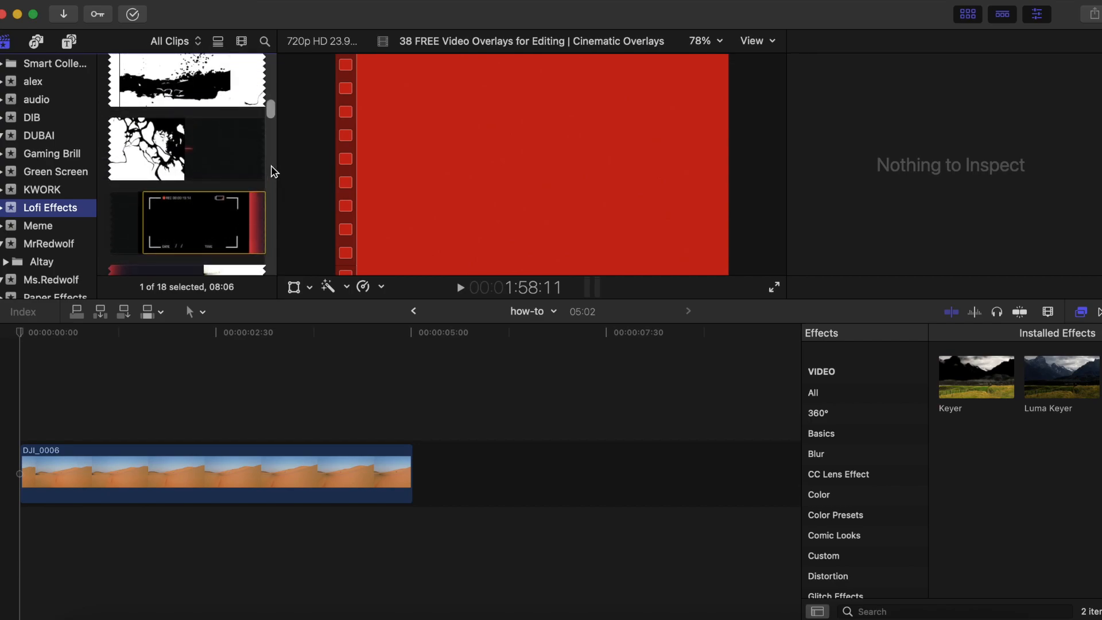
{"action": "scroll", "coordinate": [211, 121], "scroll_direction": "up", "scroll_amount": 10}
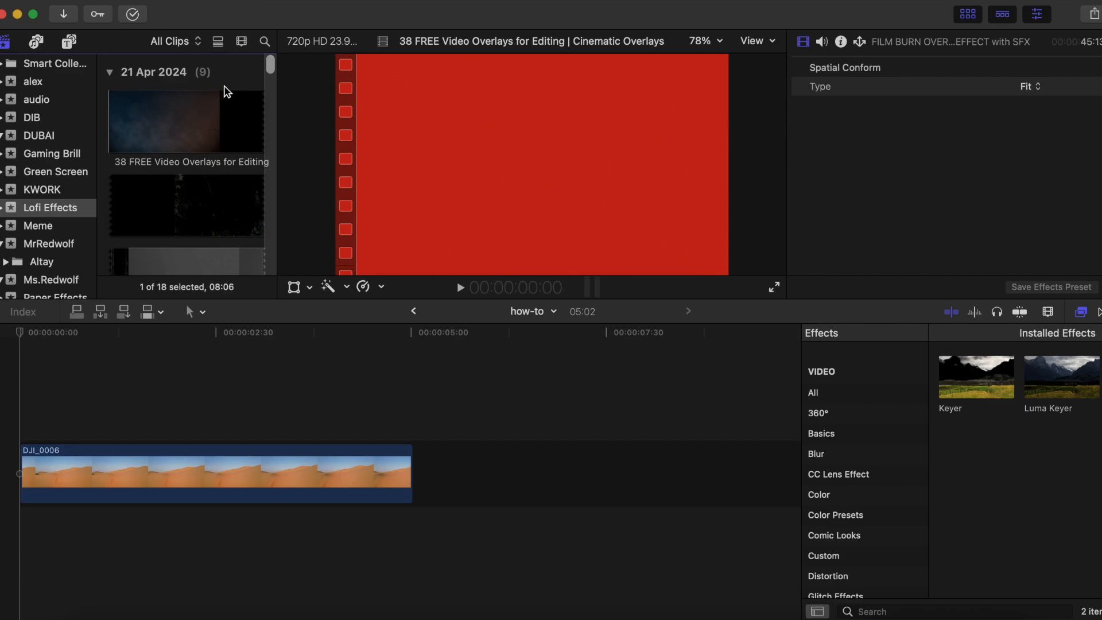
{"action": "left_click", "coordinate": [228, 86]}
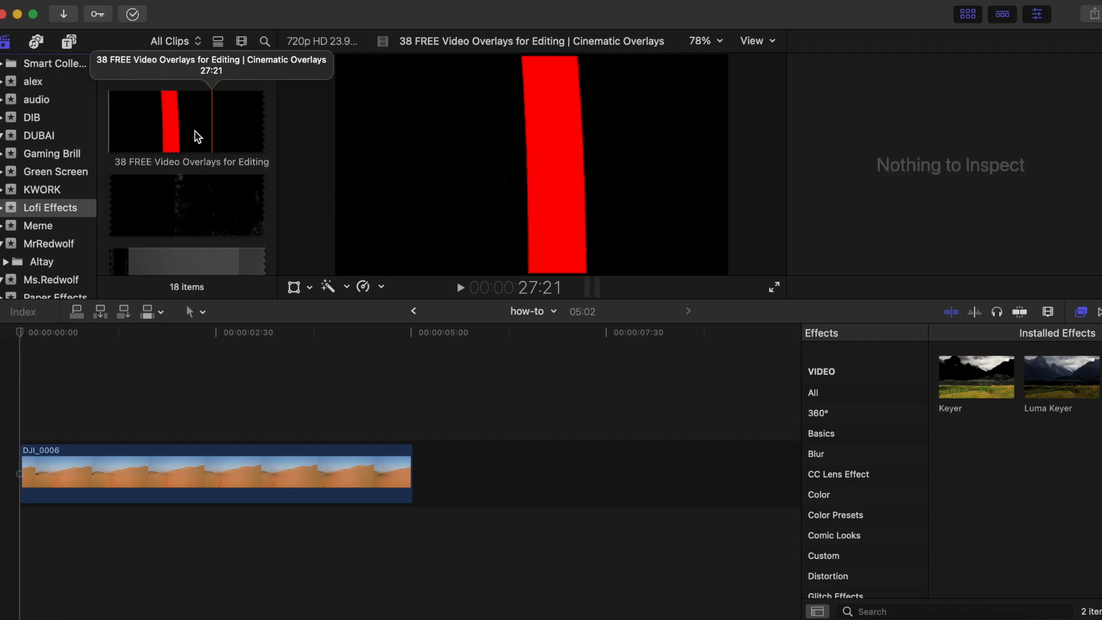
{"action": "scroll", "coordinate": [198, 136], "scroll_direction": "down", "scroll_amount": 1}
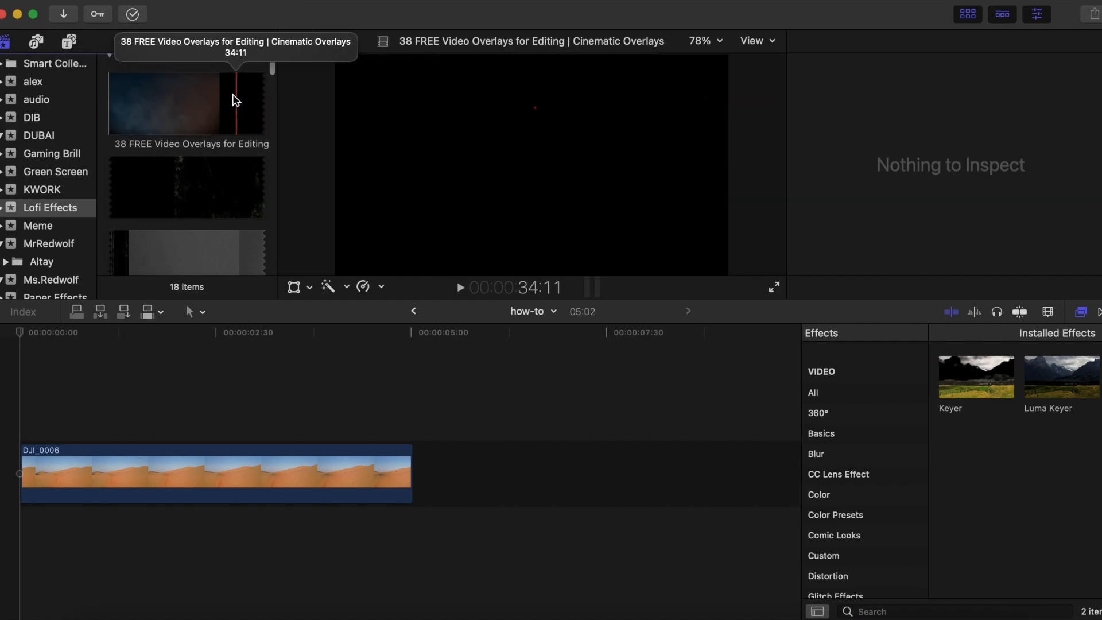
{"action": "scroll", "coordinate": [229, 103], "scroll_direction": "down", "scroll_amount": 5}
{"action": "scroll", "coordinate": [227, 98], "scroll_direction": "down", "scroll_amount": 10}
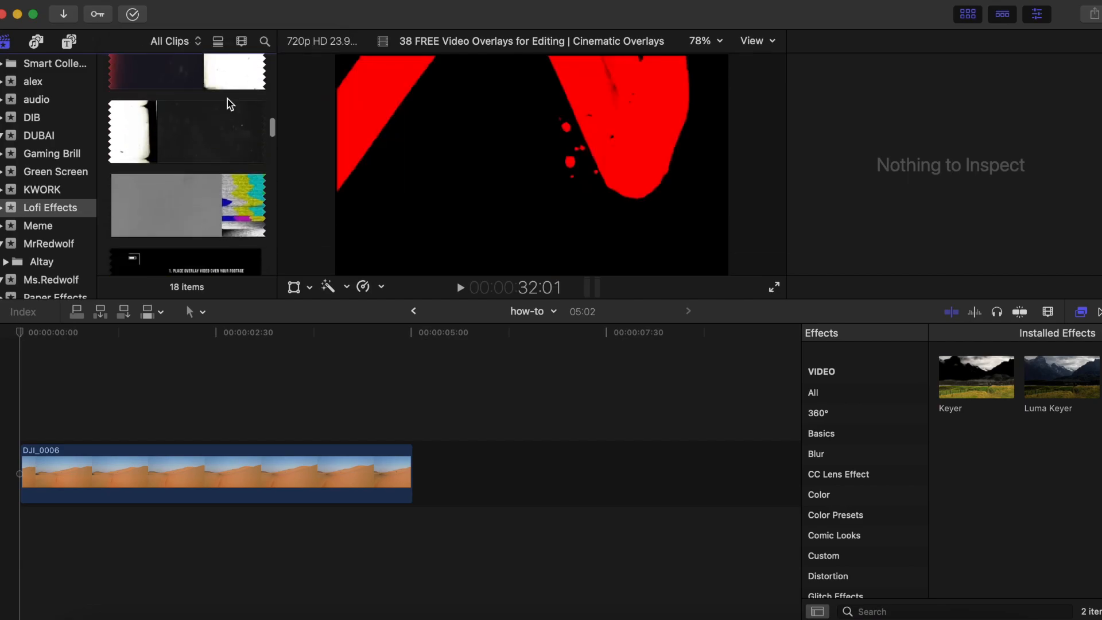
- Place the BVC_WARP3 overlay above the start of DJI_0006 and shift DJI_0006 about 19 frames later behind a gap
{"action": "left_click", "coordinate": [187, 125]}
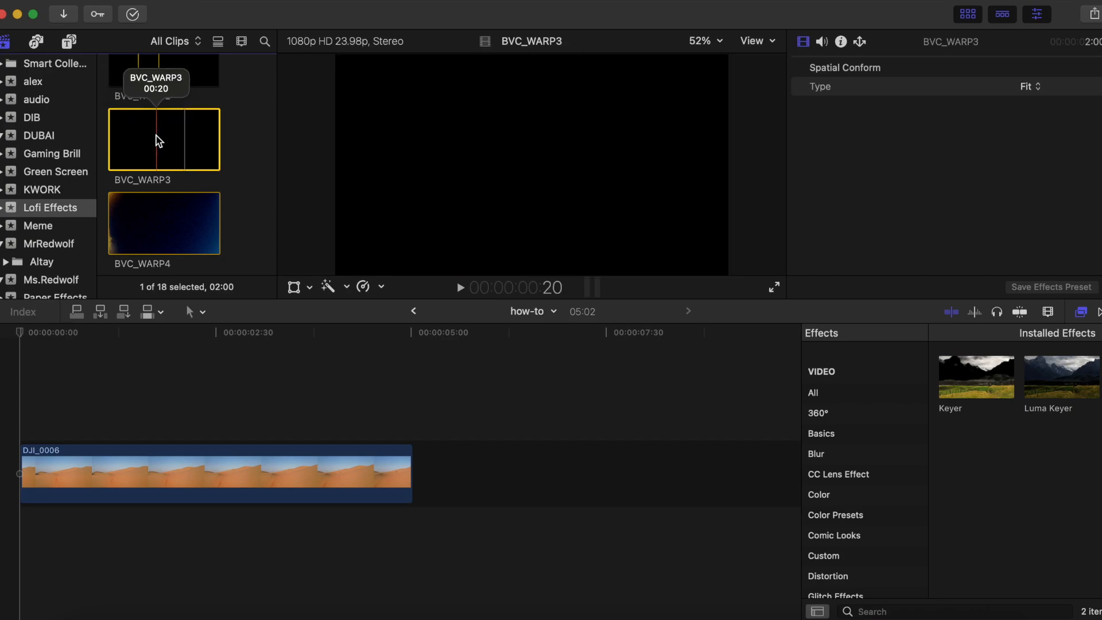
{"action": "left_click_drag", "start_coordinate": [156, 136], "coordinate": [16, 387]}
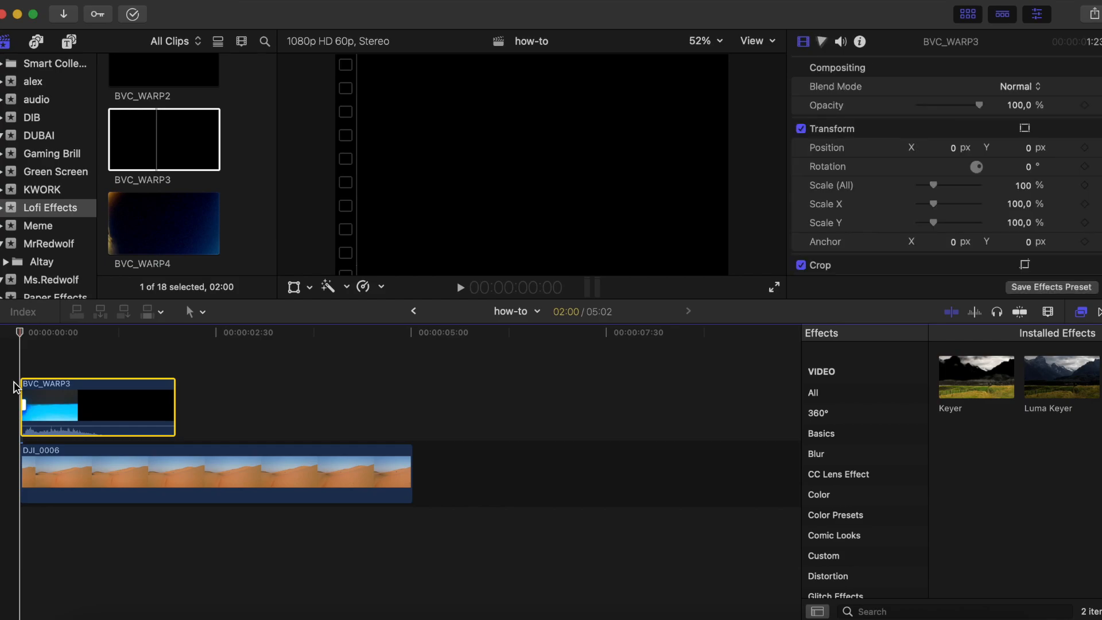
{"action": "left_click_drag", "start_coordinate": [22, 430], "coordinate": [260, 409]}
{"action": "left_click_drag", "start_coordinate": [23, 472], "coordinate": [230, 464]}
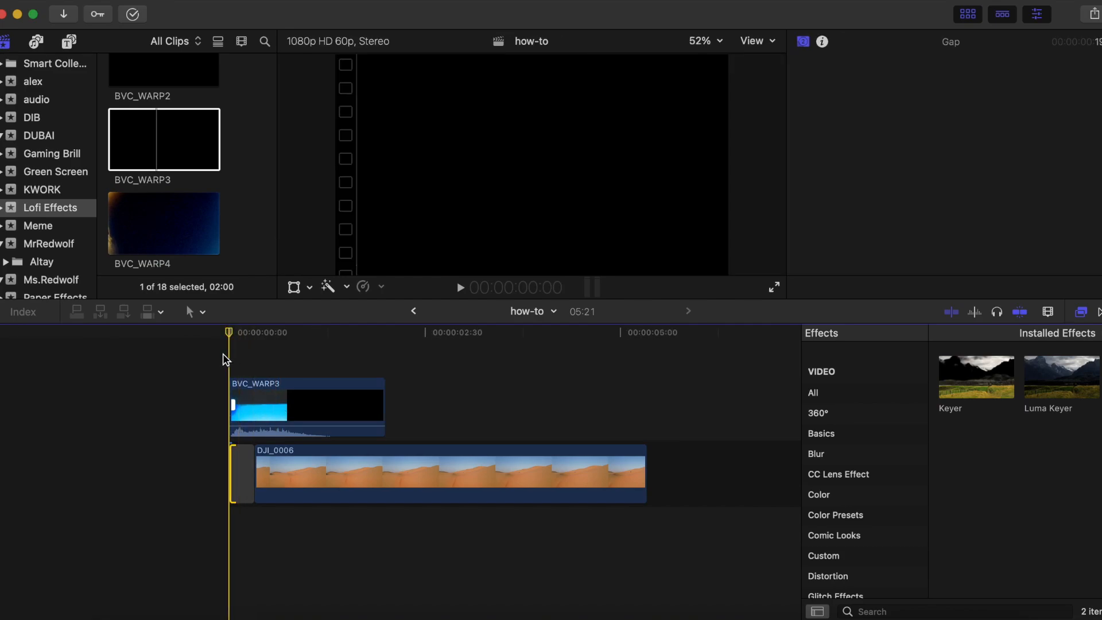
- Lower the audio volume of the BVC_WARP3 clip on the timeline and play the sequence from the start
{"action": "left_click", "coordinate": [291, 428]}
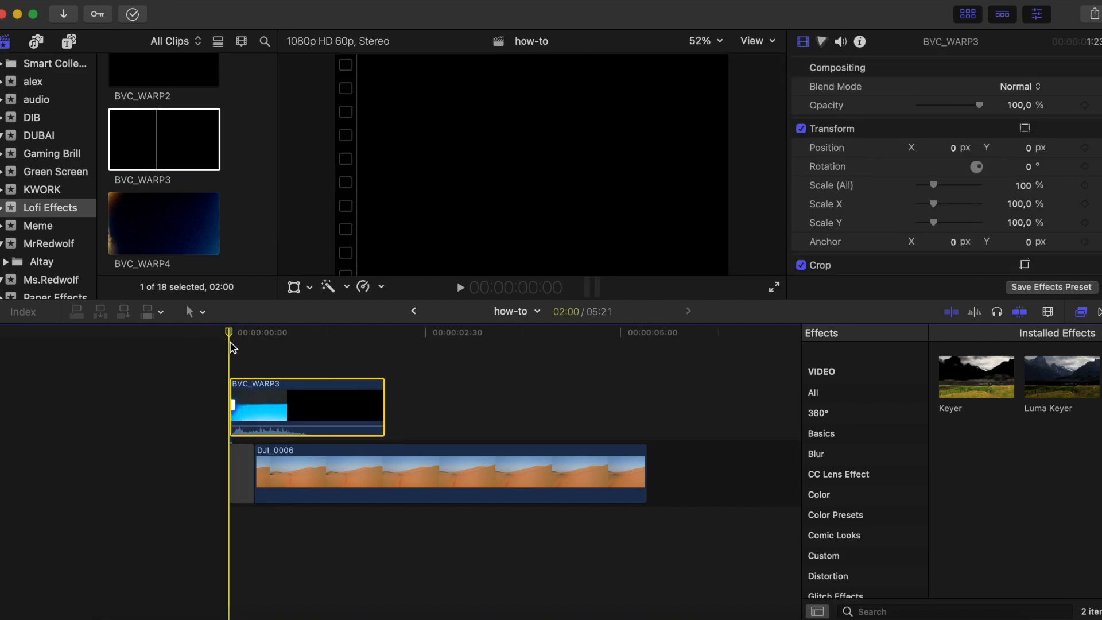
{"action": "key", "text": "space"}
{"action": "left_click_drag", "start_coordinate": [283, 428], "coordinate": [283, 423]}
{"action": "key", "text": "space"}
{"action": "left_click", "coordinate": [220, 372]}
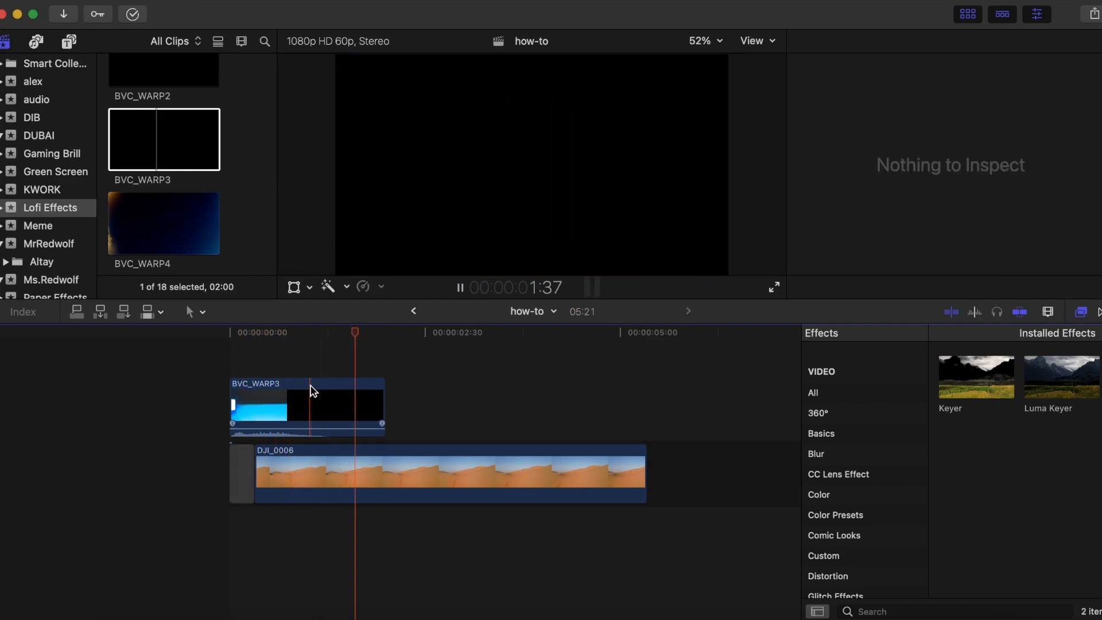
{"action": "key", "text": "space"}
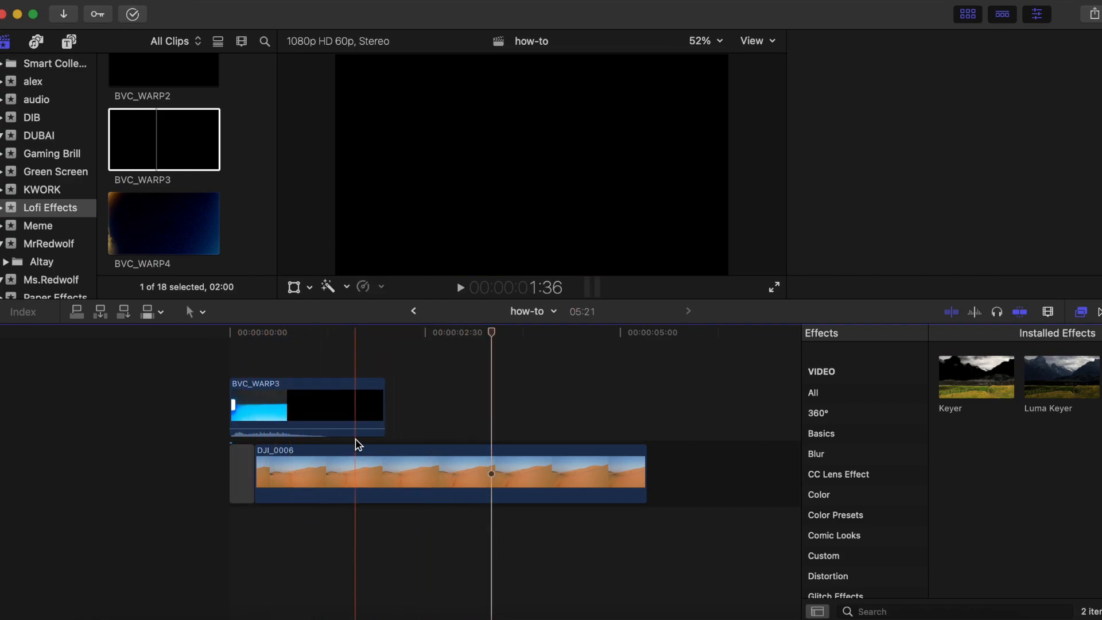
{"action": "left_click", "coordinate": [389, 487]}
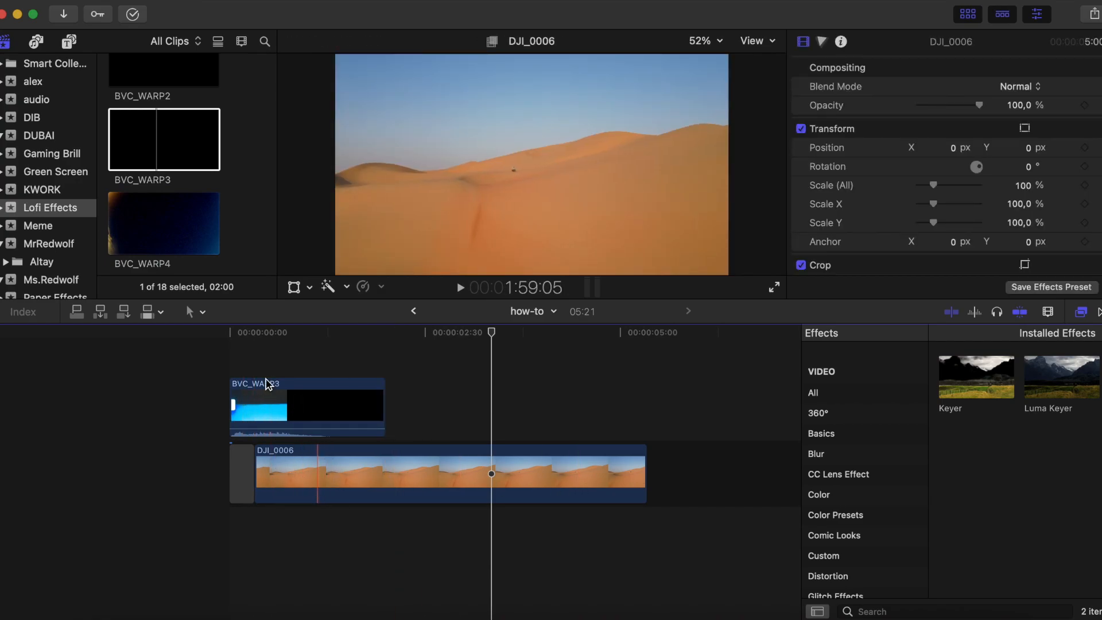
- Set the BVC_WARP3 overlay's blend mode to Screen
{"action": "mouse_move", "coordinate": [285, 407]}
{"action": "left_mouse_down"}
{"action": "mouse_move", "coordinate": [284, 451]}
{"action": "mouse_move", "coordinate": [307, 459]}
{"action": "mouse_move", "coordinate": [306, 388]}
{"action": "mouse_move", "coordinate": [269, 396]}
{"action": "left_mouse_up"}
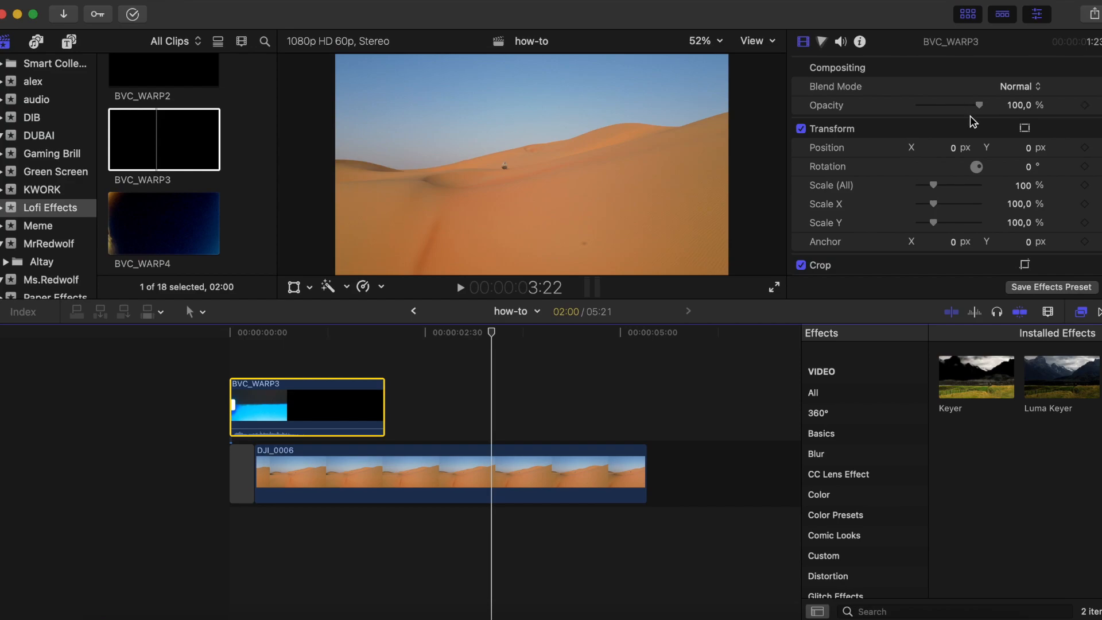
{"action": "left_click", "coordinate": [1022, 89]}
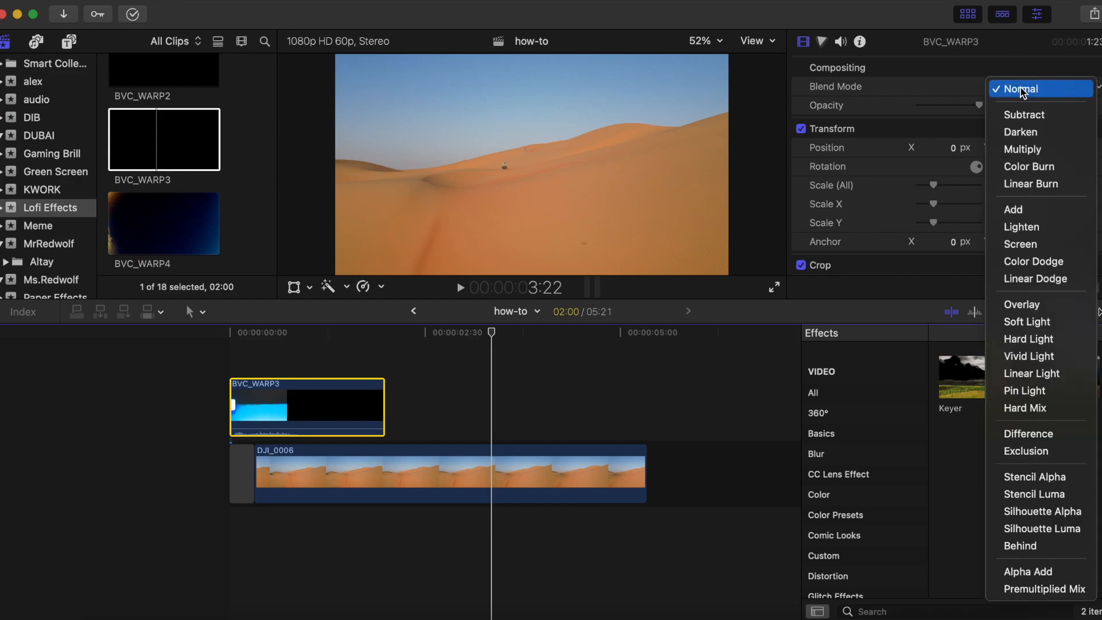
{"action": "left_click", "coordinate": [1043, 241]}
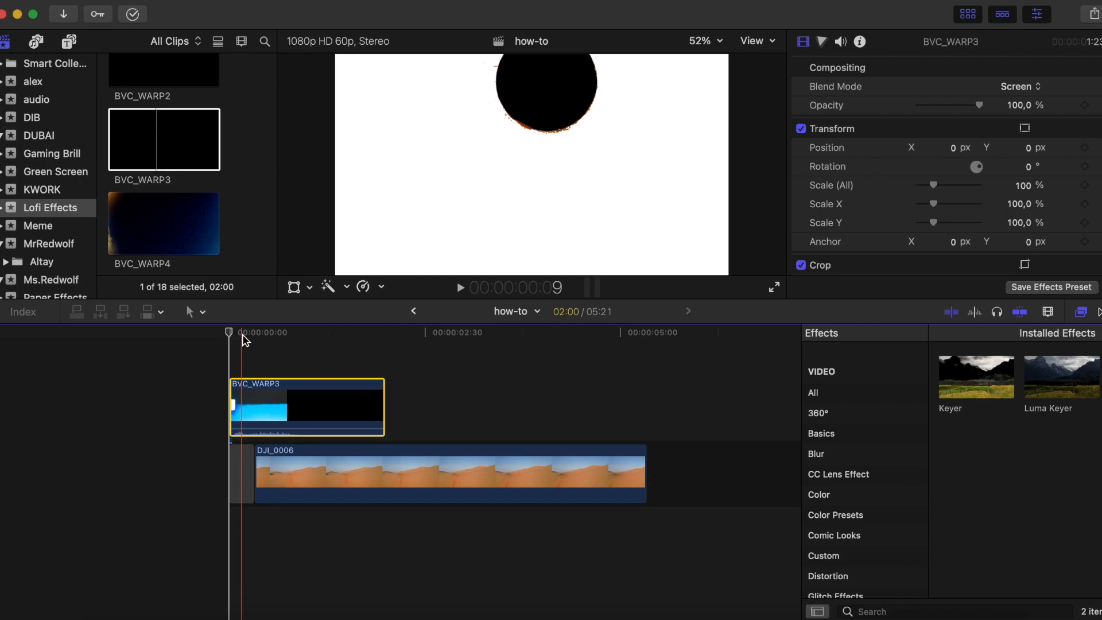
- Play the overlay transition from the start and examine individual frames where BVC_WARP3 blends over the desert footage
{"action": "key", "text": "space"}
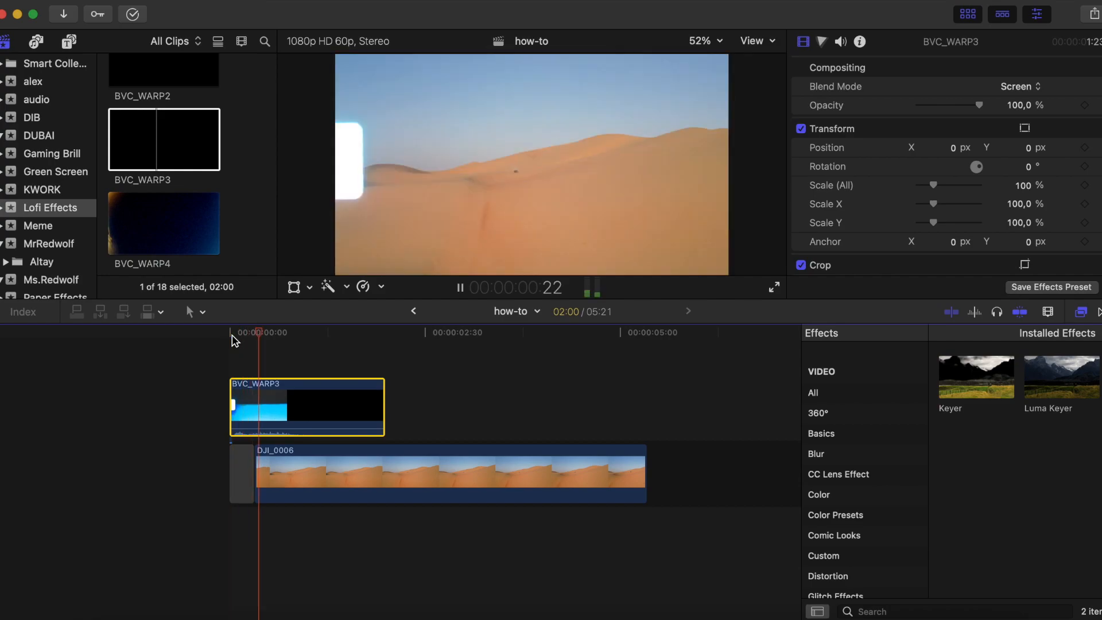
{"action": "key", "text": "space"}
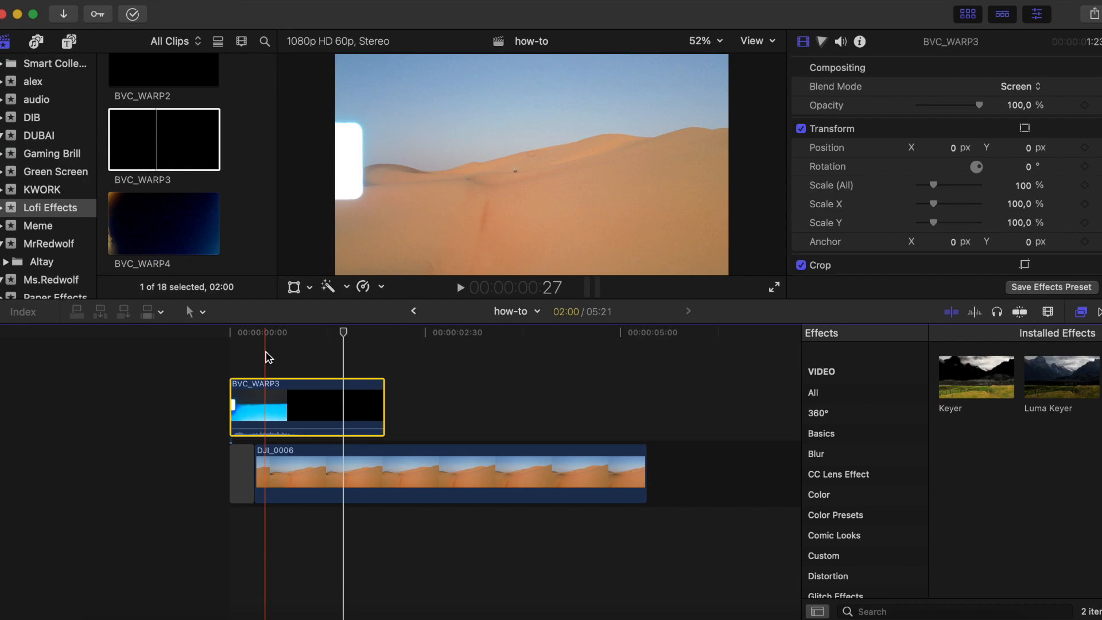
{"action": "left_click", "coordinate": [267, 357]}
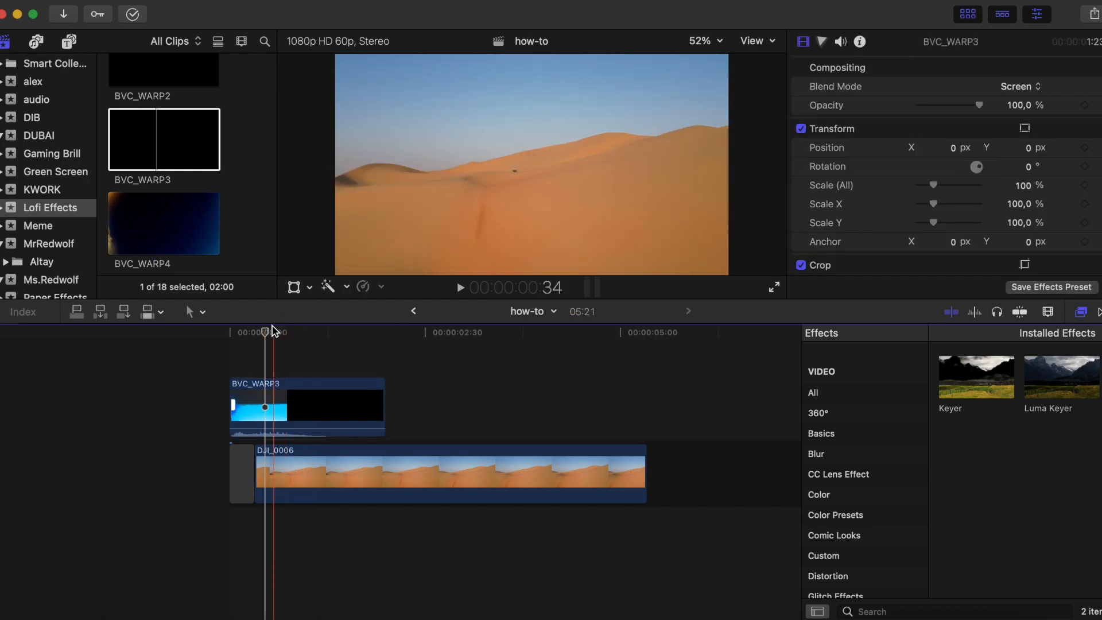
{"action": "left_click", "coordinate": [278, 333]}
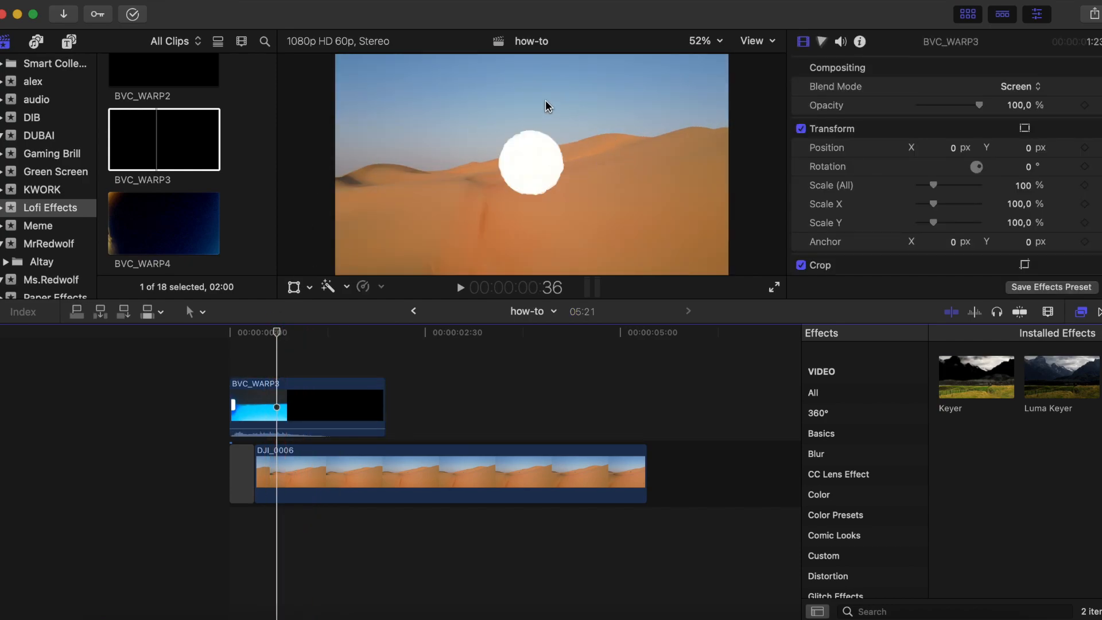
{"action": "left_click_drag", "start_coordinate": [278, 332], "coordinate": [217, 351]}
{"action": "key", "text": "space"}
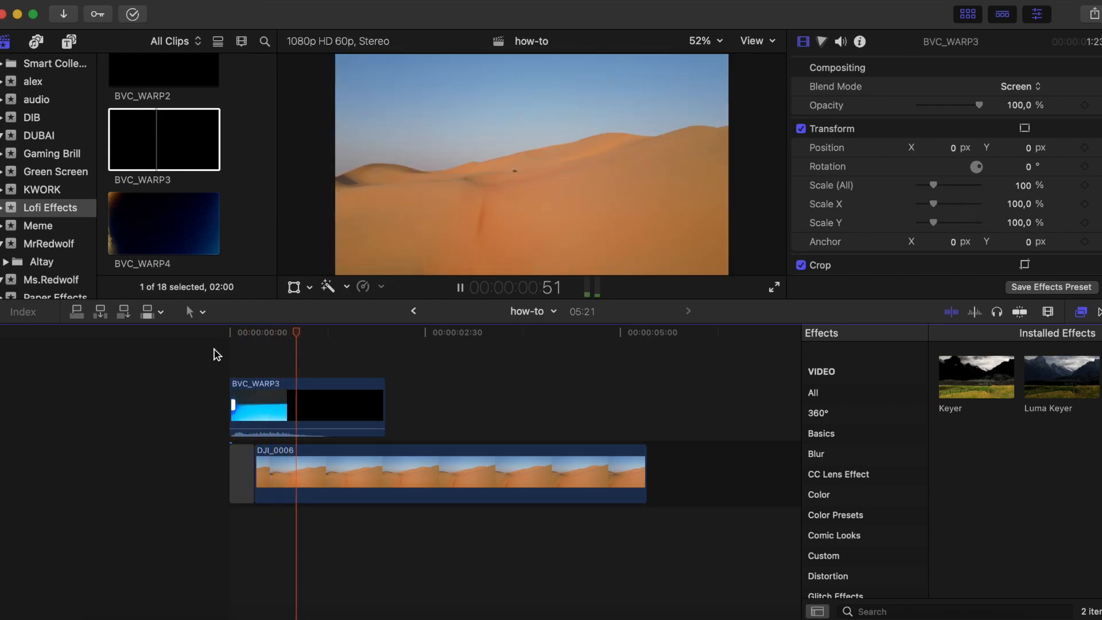
- Turn the BVC_WARP3 clip's audio all the way down and replay the transition from the start
{"action": "left_click", "coordinate": [225, 351]}
{"action": "key", "text": "space"}
{"action": "key", "text": "space"}
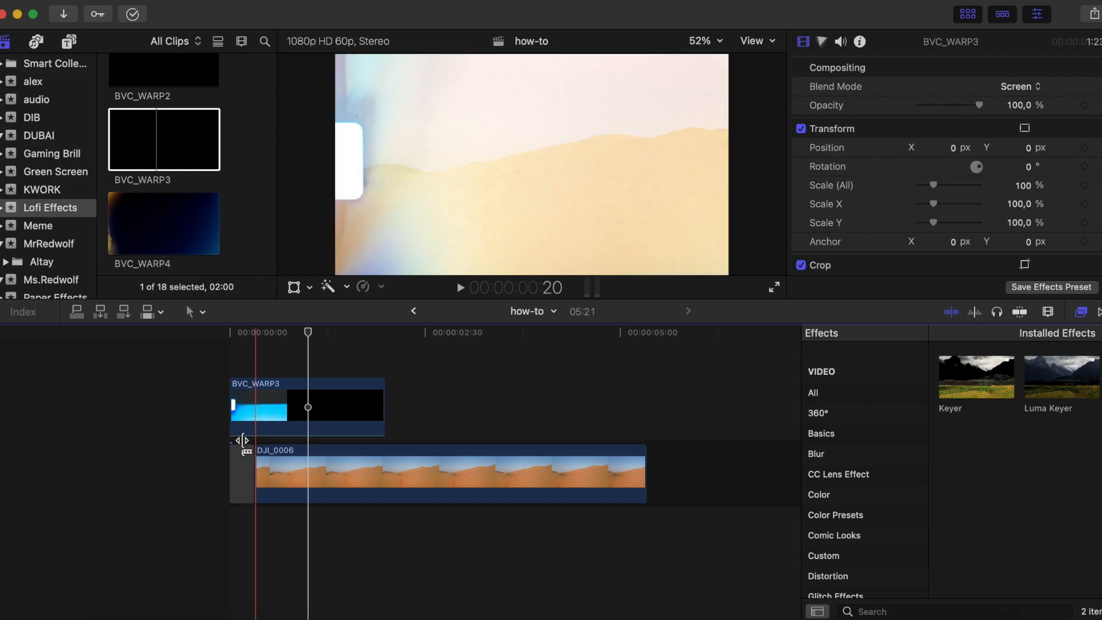
{"action": "key", "text": "space"}
{"action": "key", "text": "Home"}
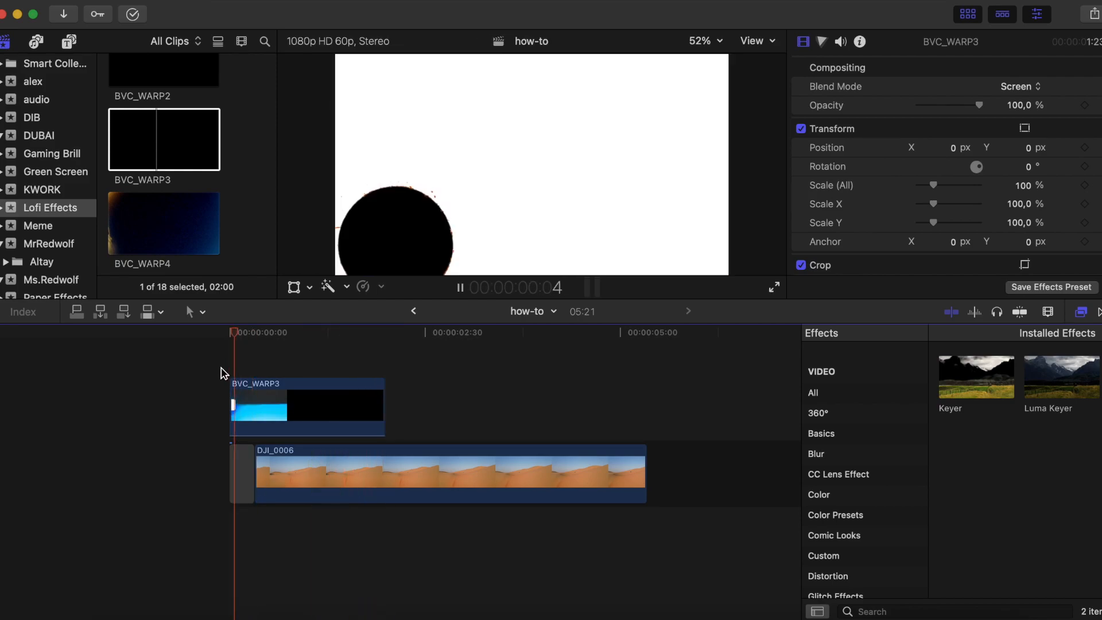
{"action": "key", "text": "space"}
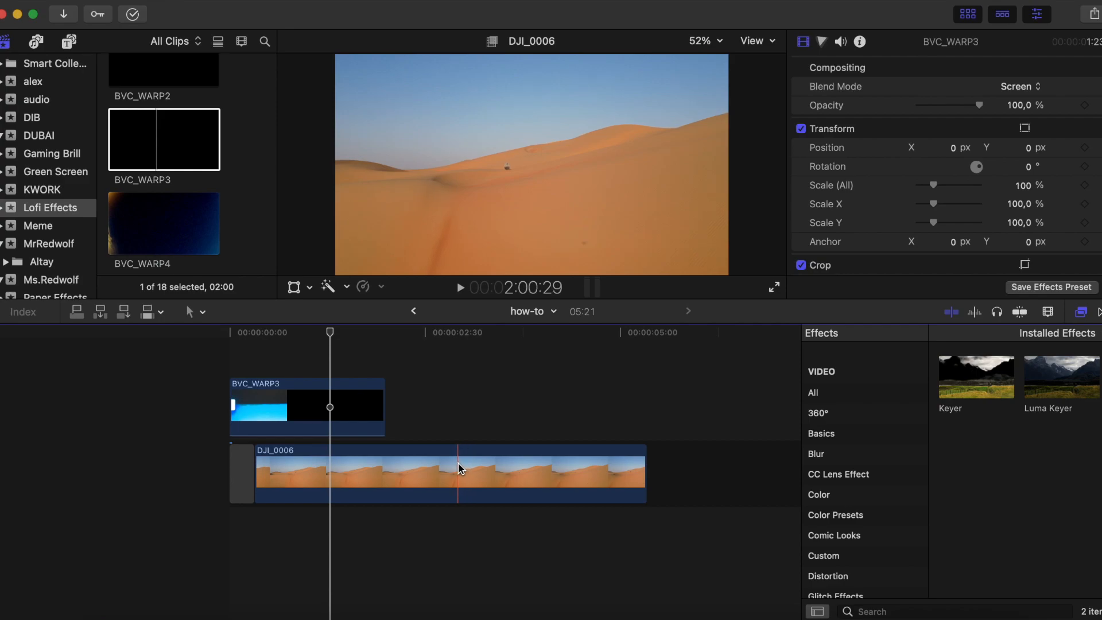
- Split the DJI_0006 clip near its middle on the timeline
{"action": "scroll", "coordinate": [458, 463], "scroll_direction": "right", "scroll_amount": 5}
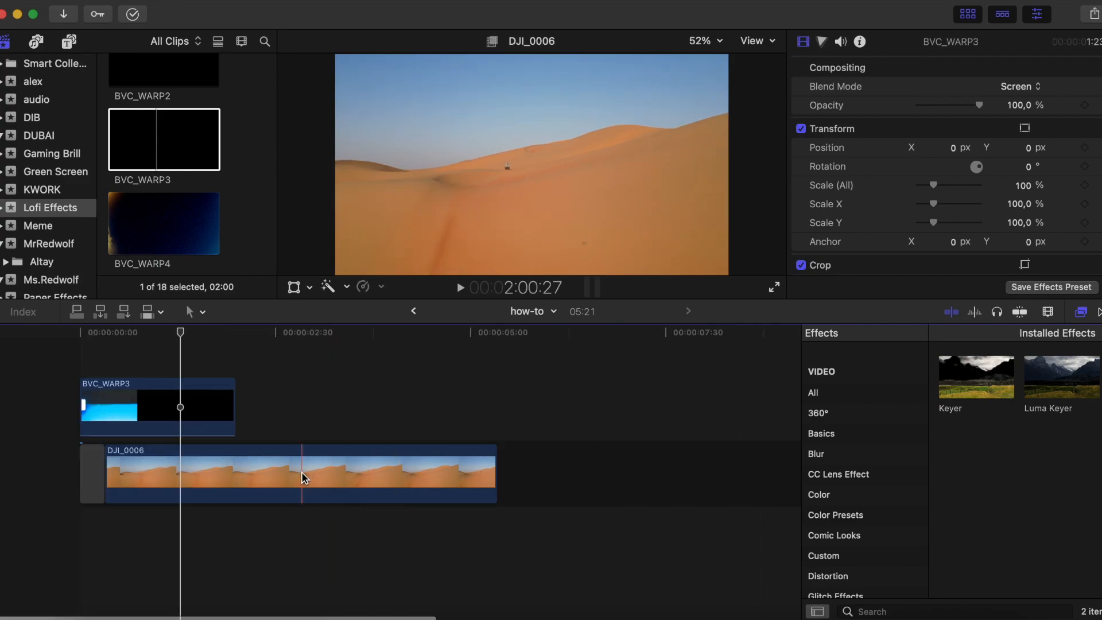
{"action": "key", "text": "b"}
{"action": "left_click", "coordinate": [308, 463]}
{"action": "key", "text": "a"}
- Extend the second DJI_0006 part to the end of its source footage, for a project length of 31:41
{"action": "left_click_drag", "start_coordinate": [497, 470], "coordinate": [828, 456]}
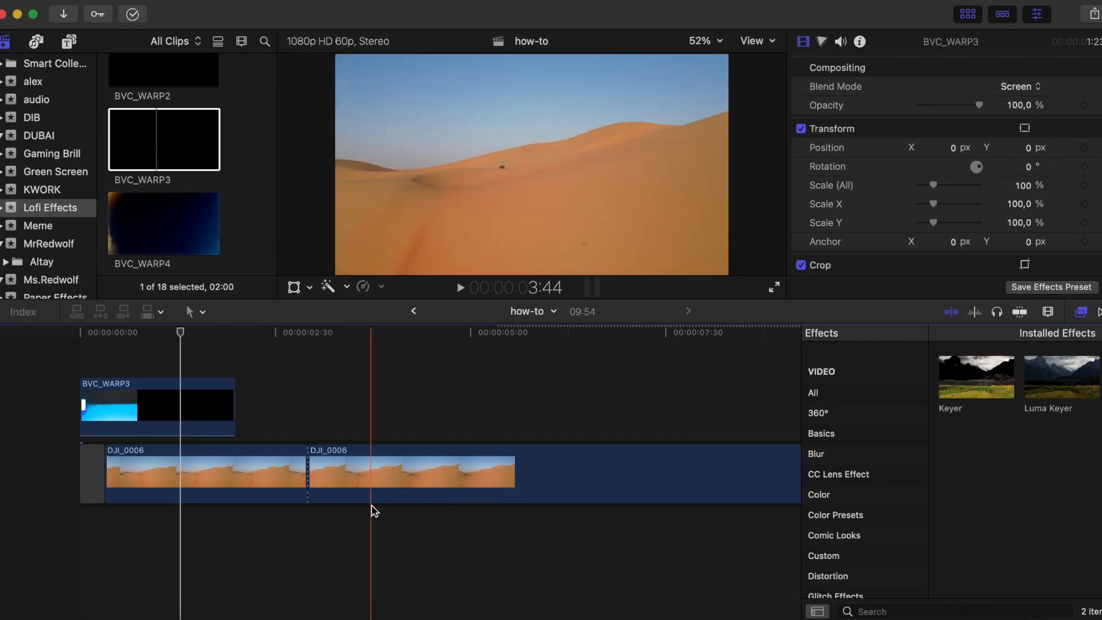
{"action": "scroll", "coordinate": [400, 462], "scroll_direction": "right", "scroll_amount": 5}
{"action": "scroll", "coordinate": [401, 463], "scroll_direction": "right", "scroll_amount": 1}
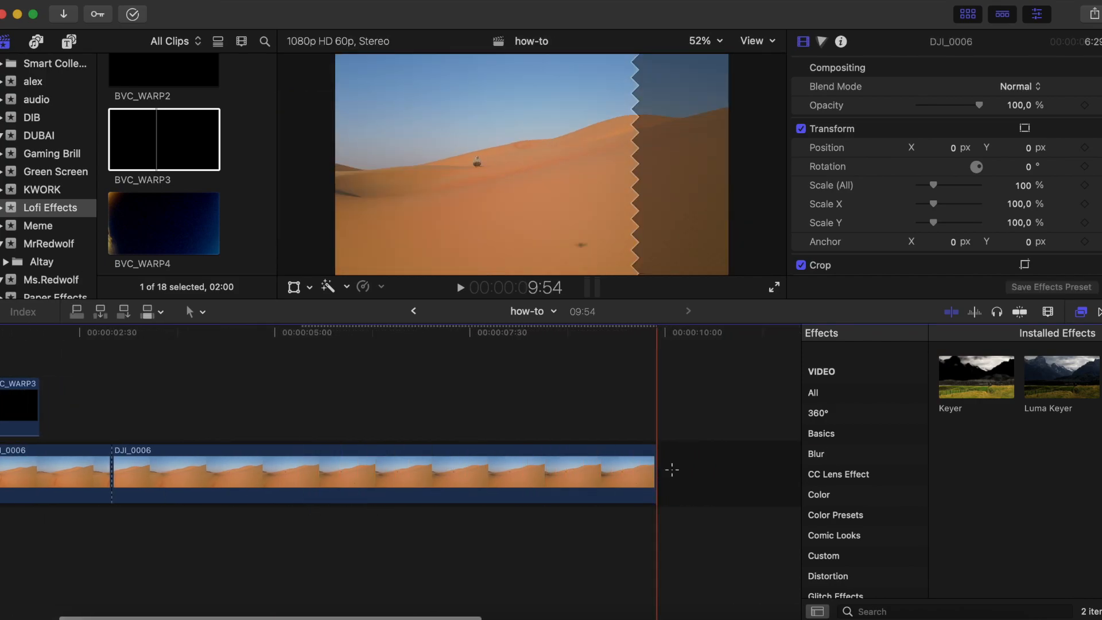
{"action": "left_click", "coordinate": [643, 467]}
{"action": "left_click_drag", "start_coordinate": [658, 464], "coordinate": [603, 473]}
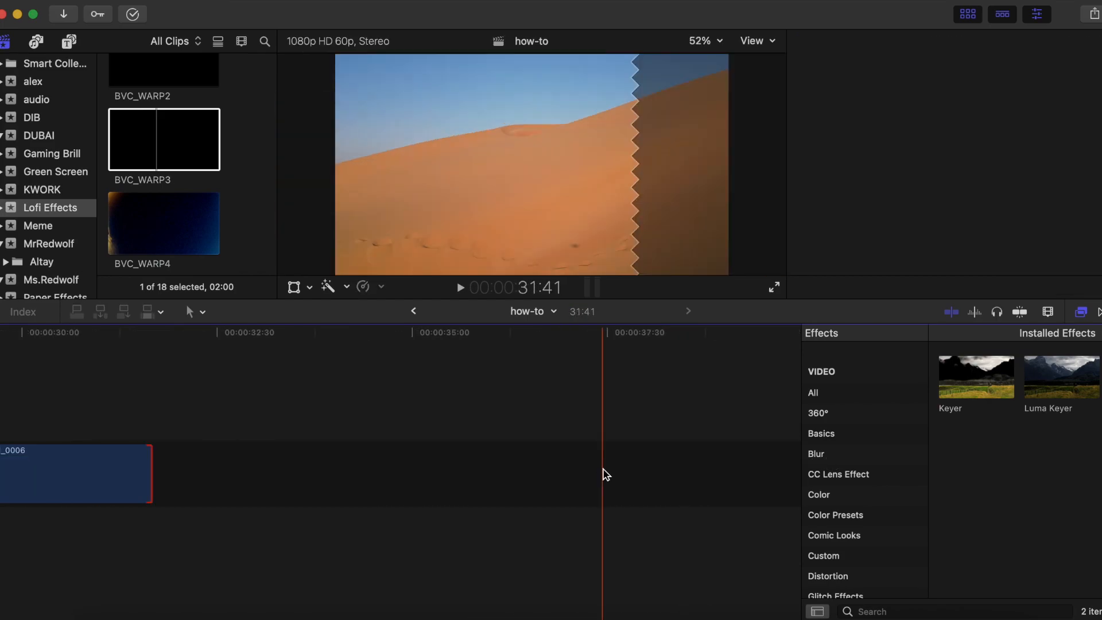
- Split the extended DJI_0006 part again at about 22 seconds on the timeline, where the crouching person is near
{"action": "scroll", "coordinate": [533, 475], "scroll_direction": "left", "scroll_amount": 10}
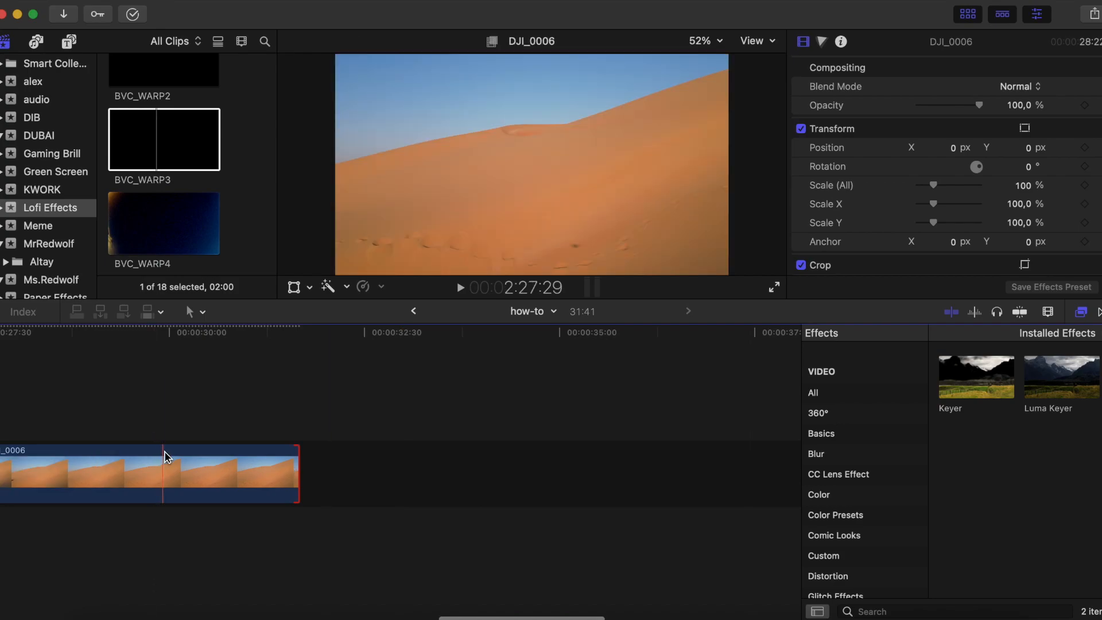
{"action": "scroll", "coordinate": [425, 467], "scroll_direction": "left", "scroll_amount": 5}
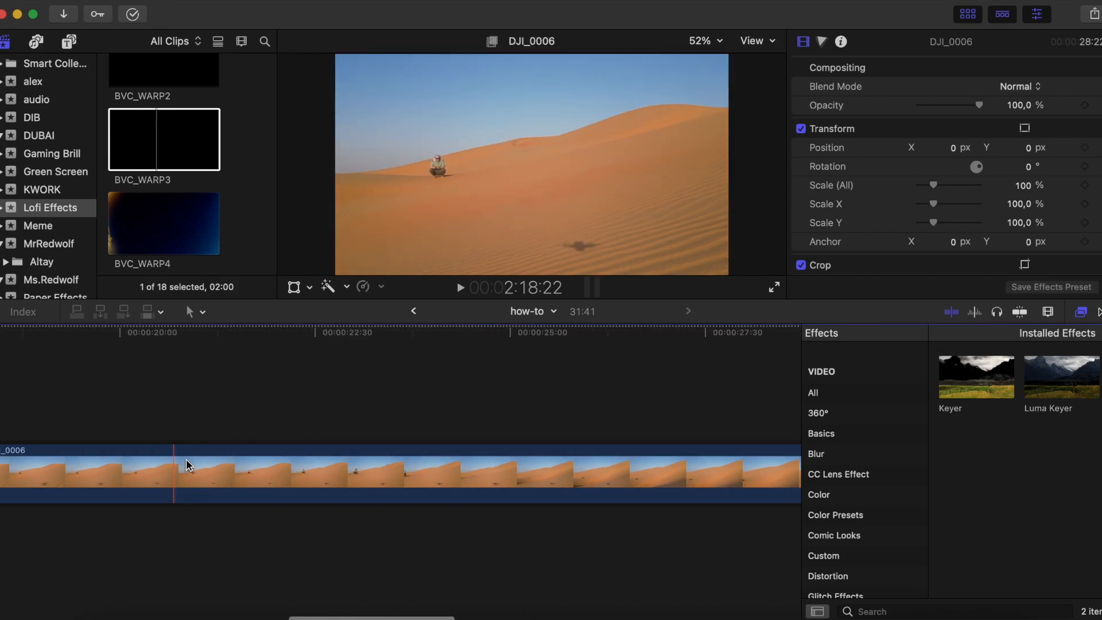
{"action": "key", "text": "b"}
{"action": "left_click", "coordinate": [261, 465]}
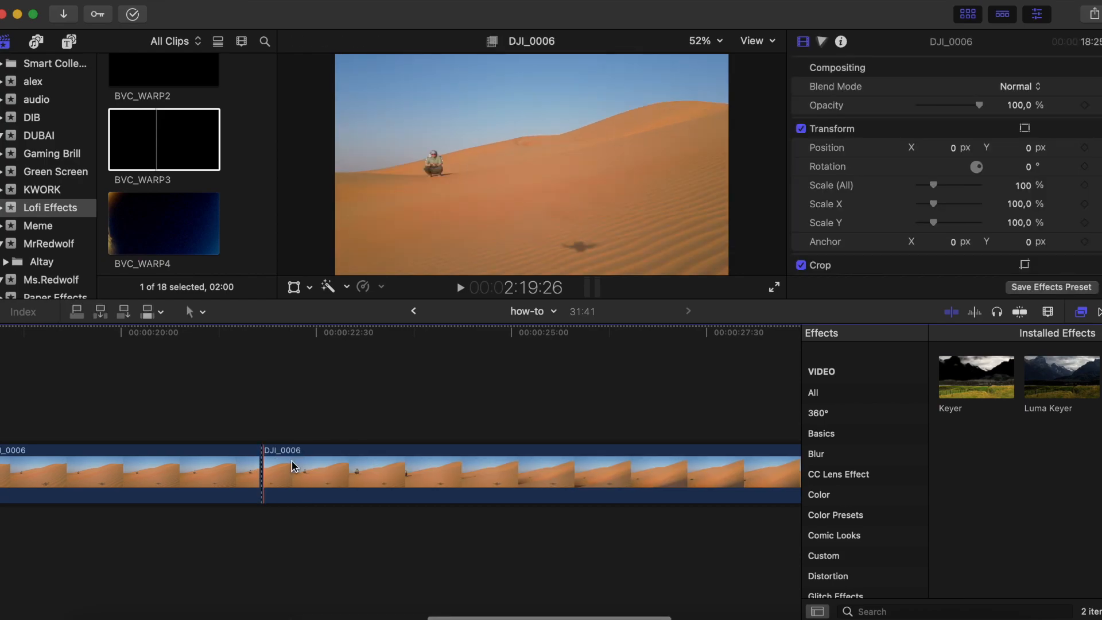
{"action": "scroll", "coordinate": [331, 466], "scroll_direction": "left", "scroll_amount": 10}
{"action": "scroll", "coordinate": [332, 466], "scroll_direction": "left", "scroll_amount": 4}
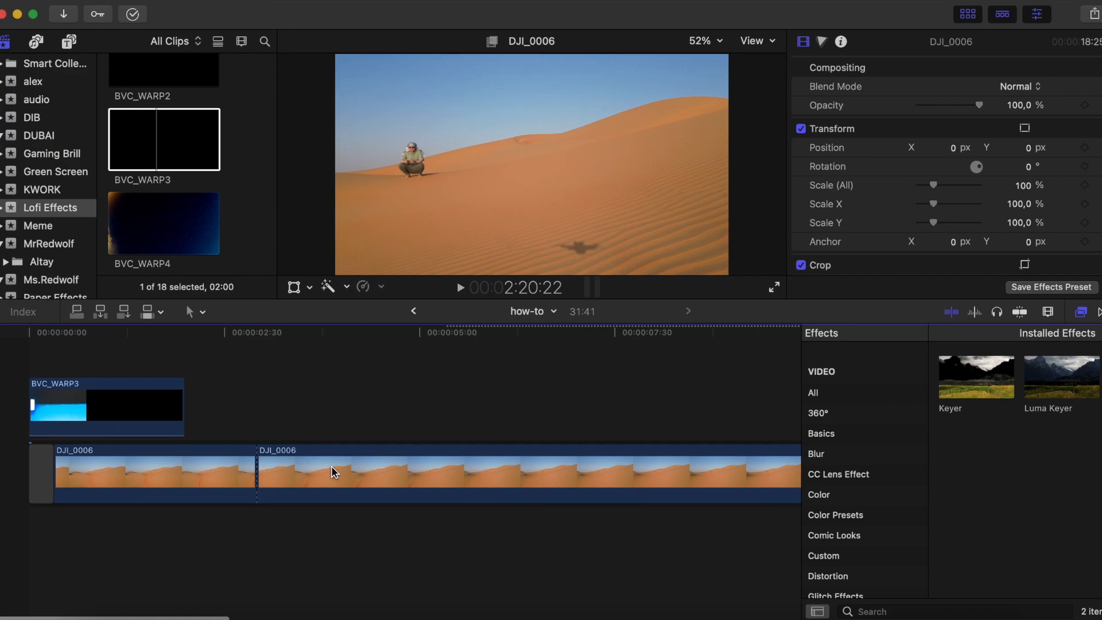
- Delete the middle DJI_0006 part between the two desert shots and play back the resulting cut
{"action": "left_click", "coordinate": [331, 466]}
{"action": "key", "text": "Delete"}
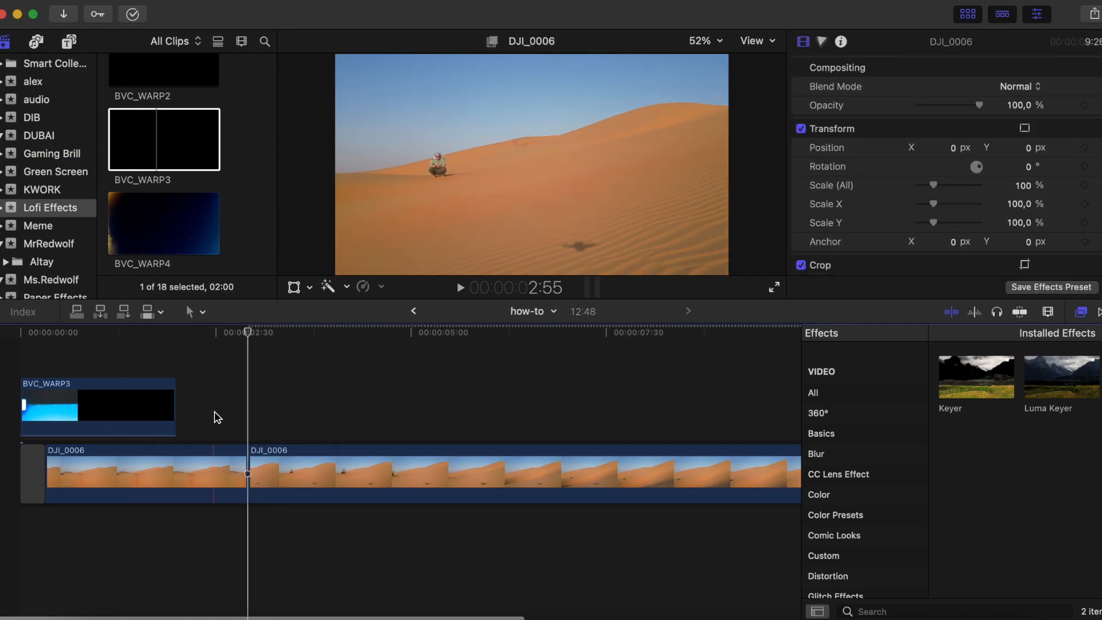
{"action": "key", "text": "space"}
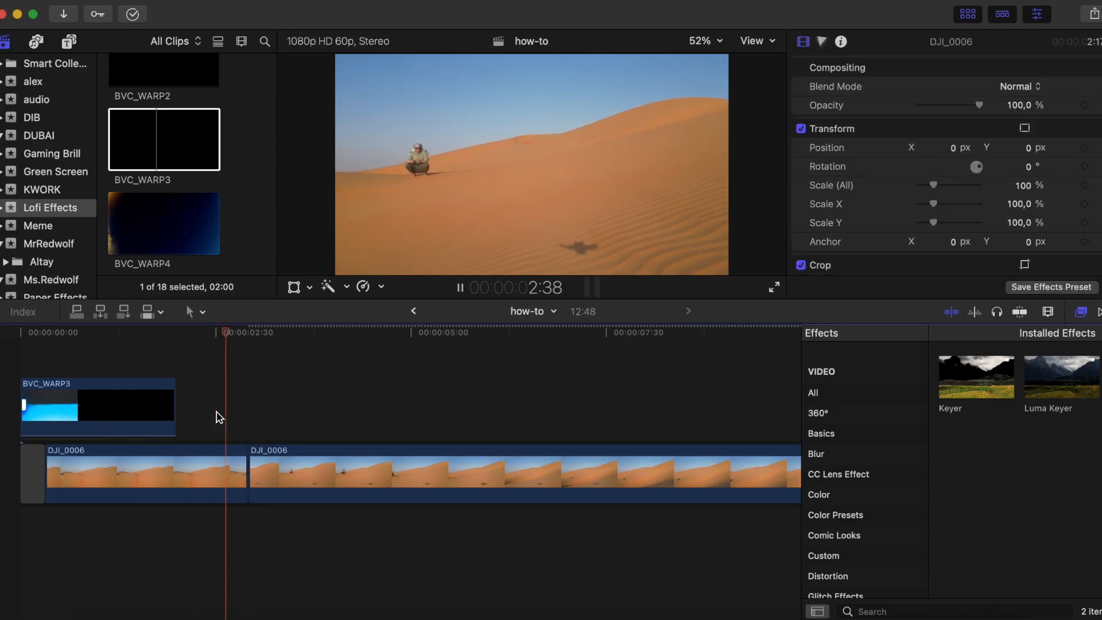
{"action": "key", "text": "space"}
{"action": "key", "text": "space"}
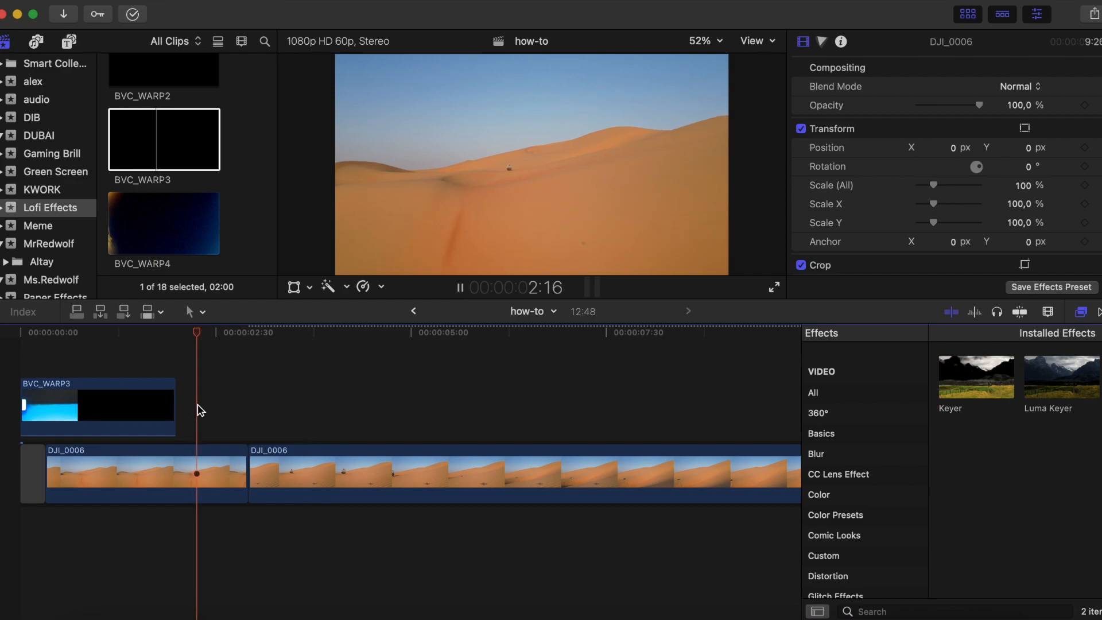
{"action": "key", "text": "space"}
{"action": "left_click", "coordinate": [215, 413]}
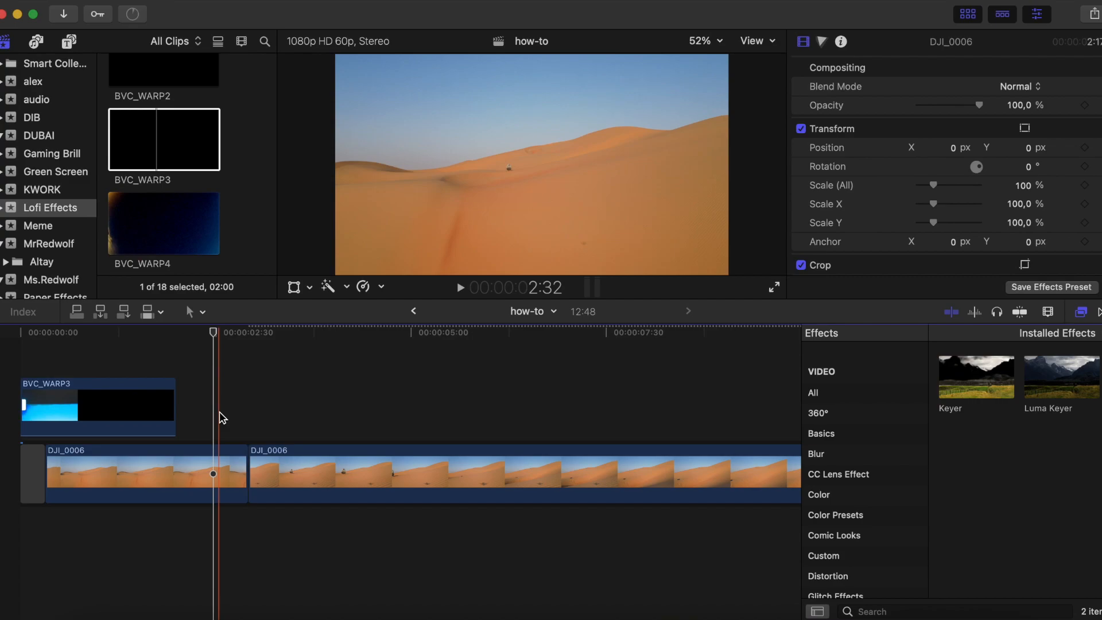
{"action": "key", "text": "space"}
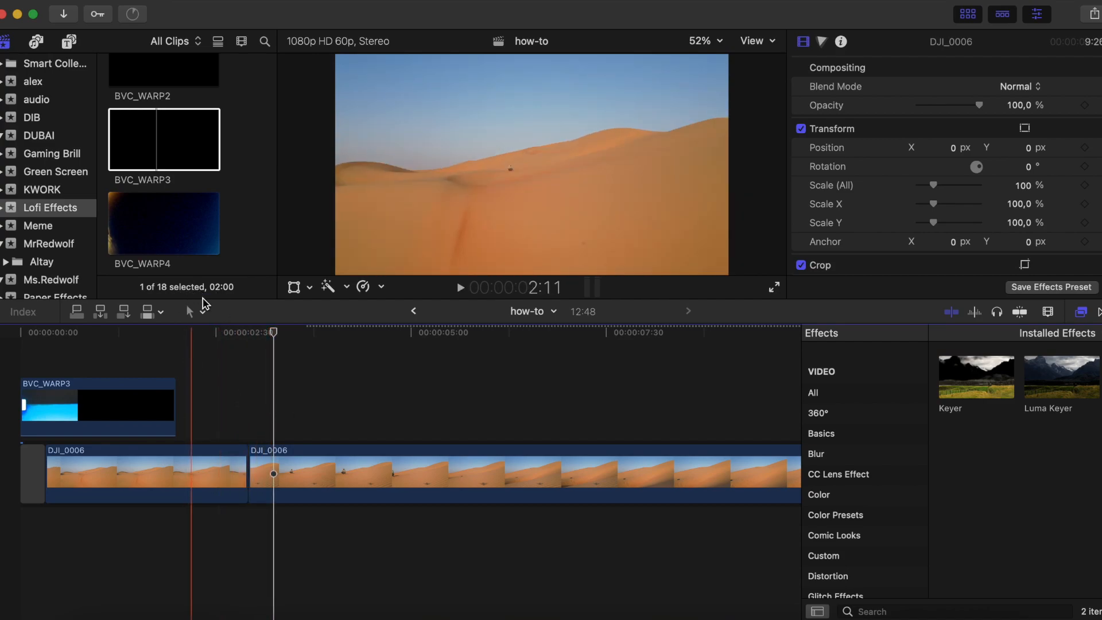
- Place the BVC_WARP5 overlay above the cut between the two DJI_0006 clips and set its blend mode to Screen
{"action": "scroll", "coordinate": [223, 220], "scroll_direction": "down", "scroll_amount": 5}
{"action": "left_click", "coordinate": [225, 220]}
{"action": "scroll", "coordinate": [224, 221], "scroll_direction": "down", "scroll_amount": 5}
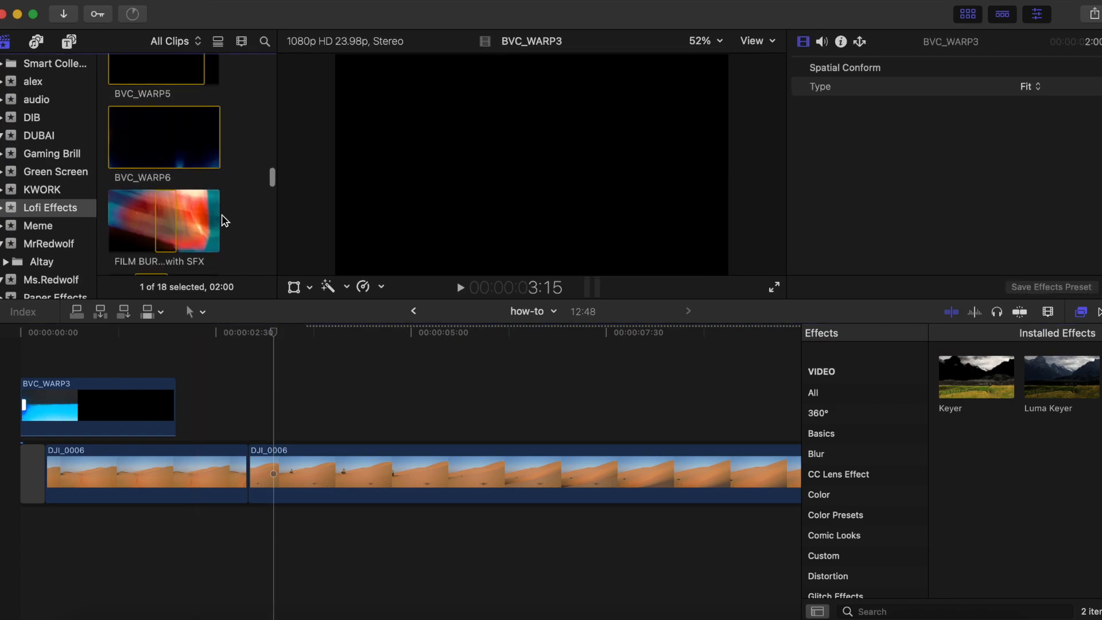
{"action": "scroll", "coordinate": [201, 213], "scroll_direction": "up", "scroll_amount": 3}
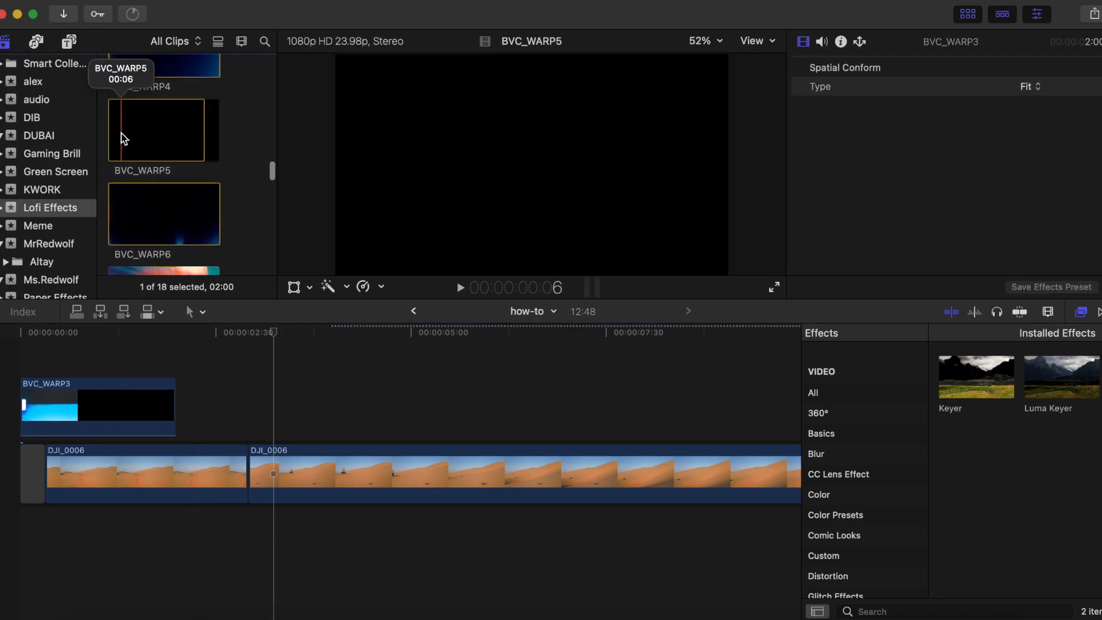
{"action": "left_click_drag", "start_coordinate": [161, 132], "coordinate": [244, 437]}
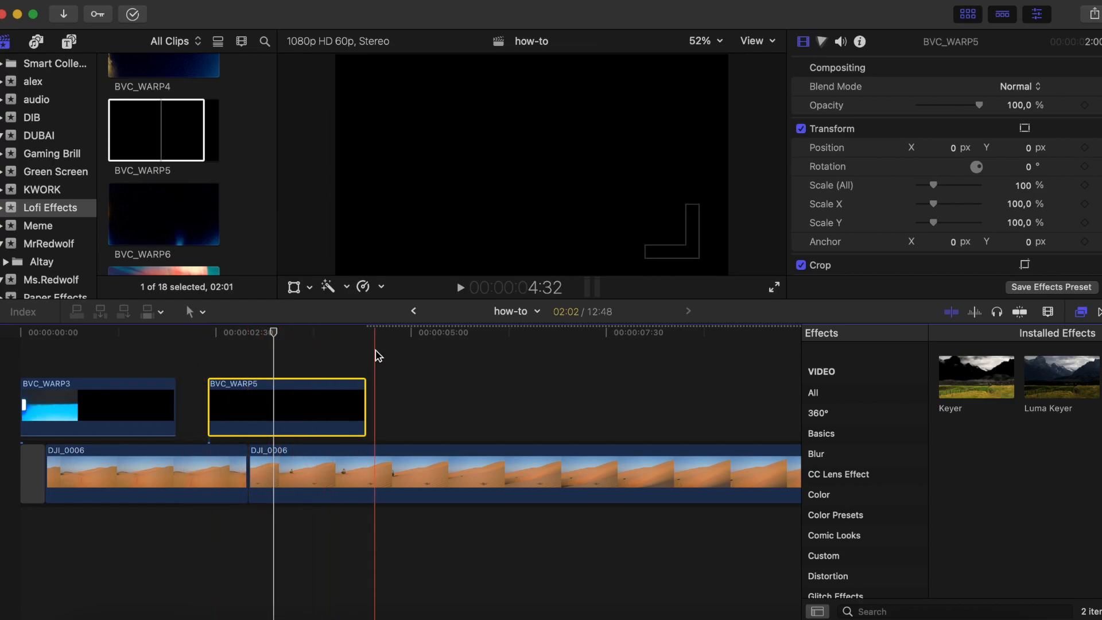
{"action": "left_click", "coordinate": [1019, 87]}
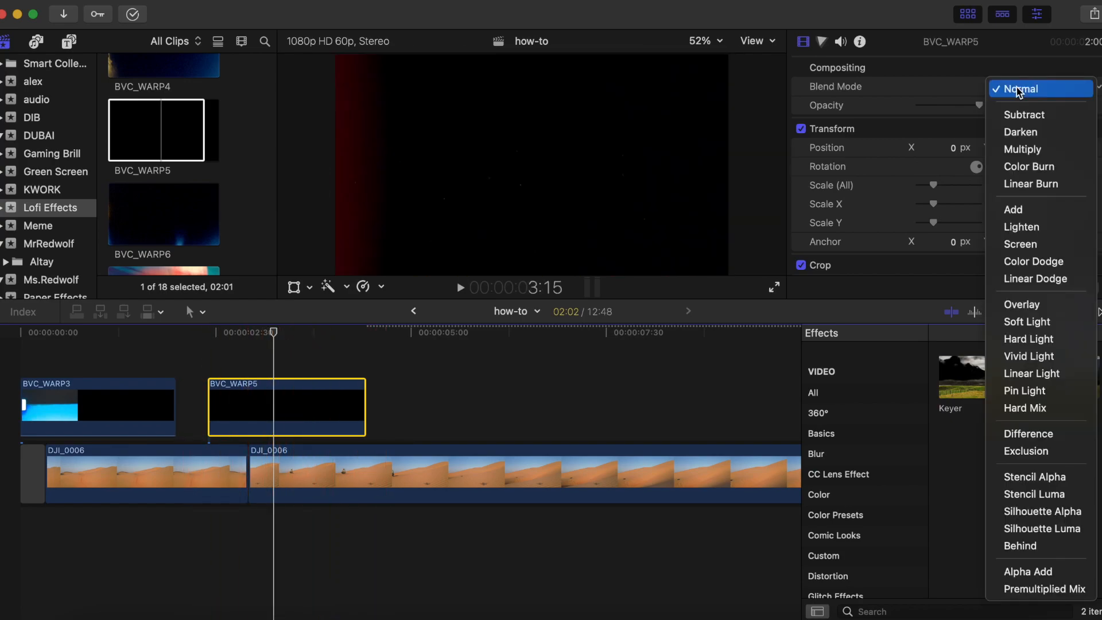
{"action": "left_click", "coordinate": [1038, 252]}
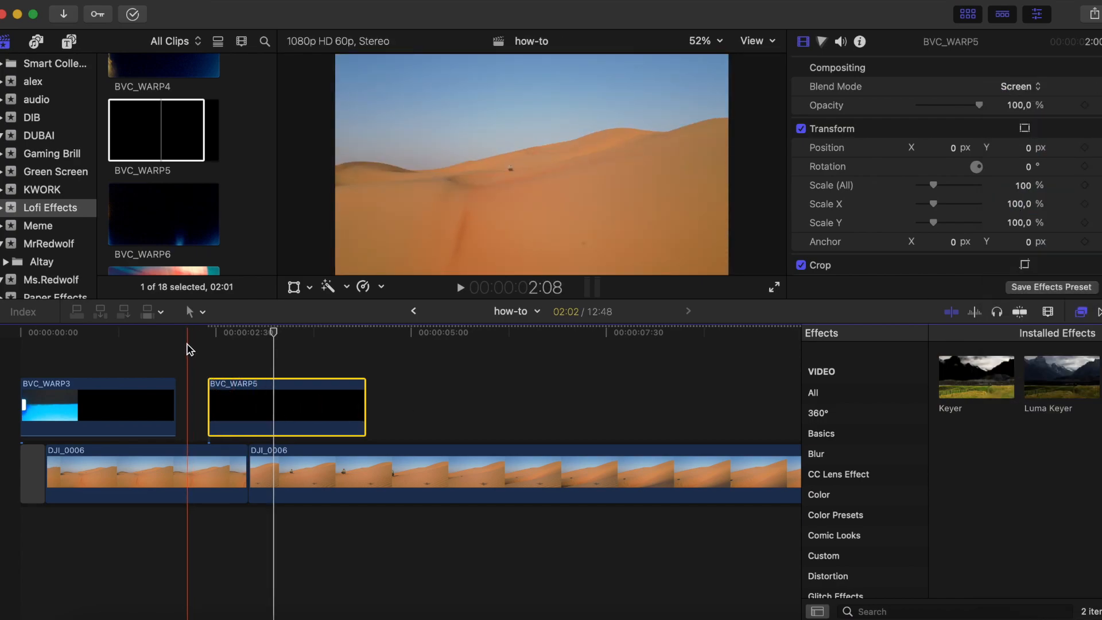
- Preview the BVC_WARP5 transition and trim the end of the first DJI_0006 clip to 2:42, where the overlay flashes white
{"action": "key", "text": "space"}
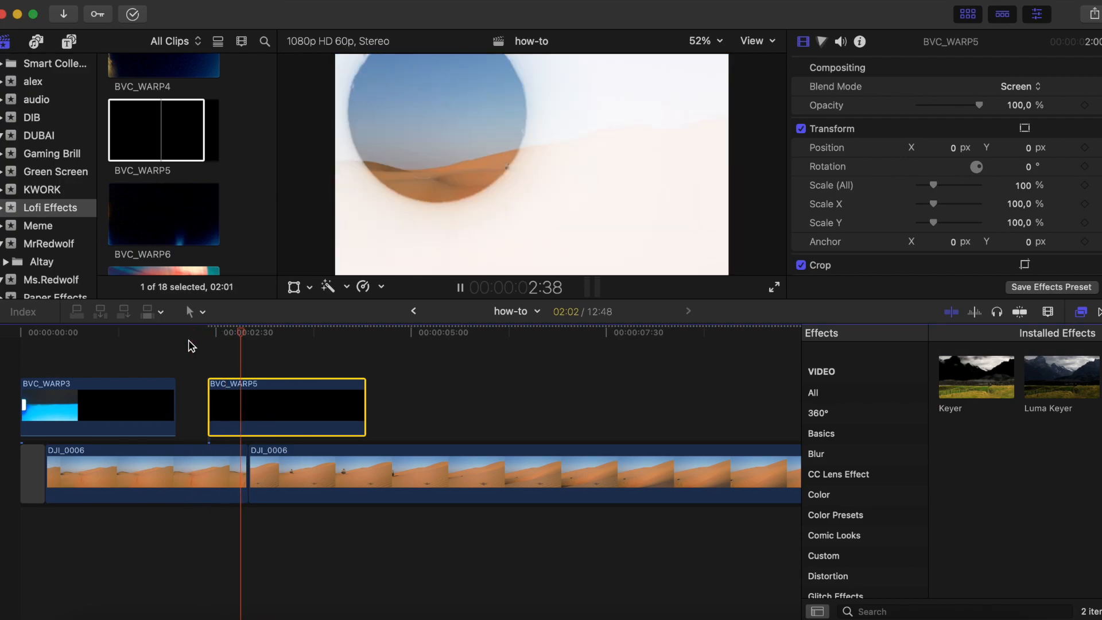
{"action": "key", "text": "space"}
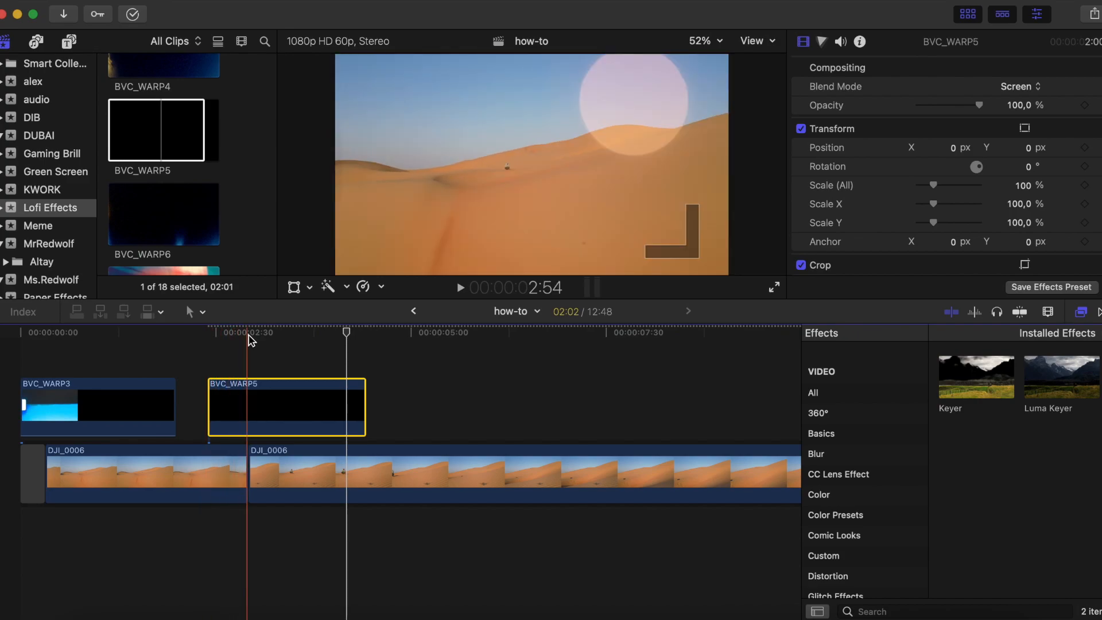
{"action": "left_click", "coordinate": [223, 339]}
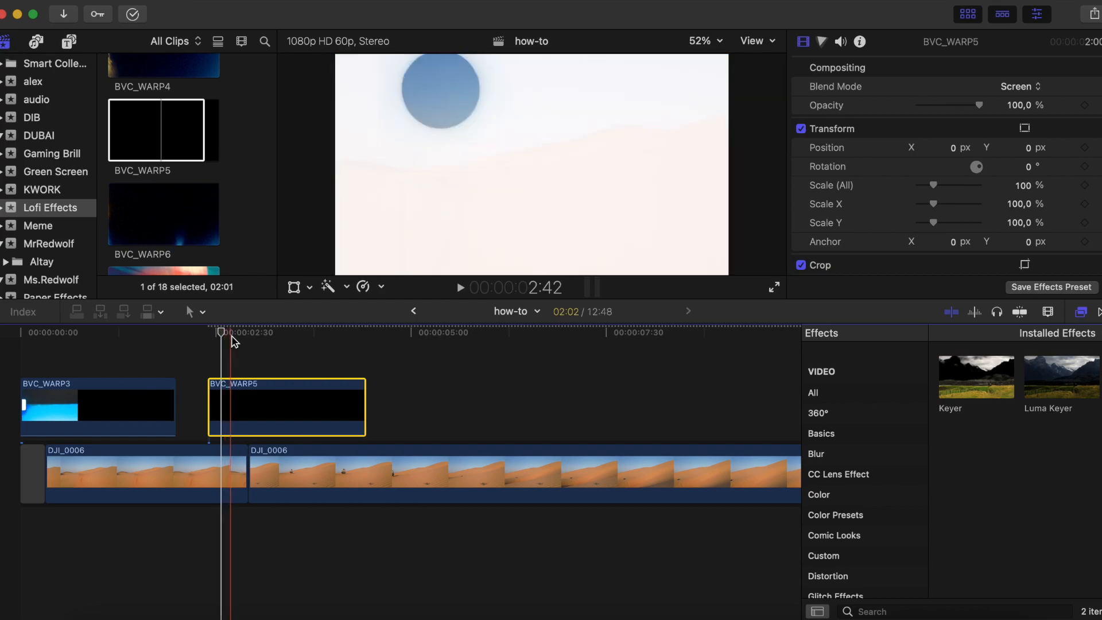
{"action": "left_click", "coordinate": [238, 340]}
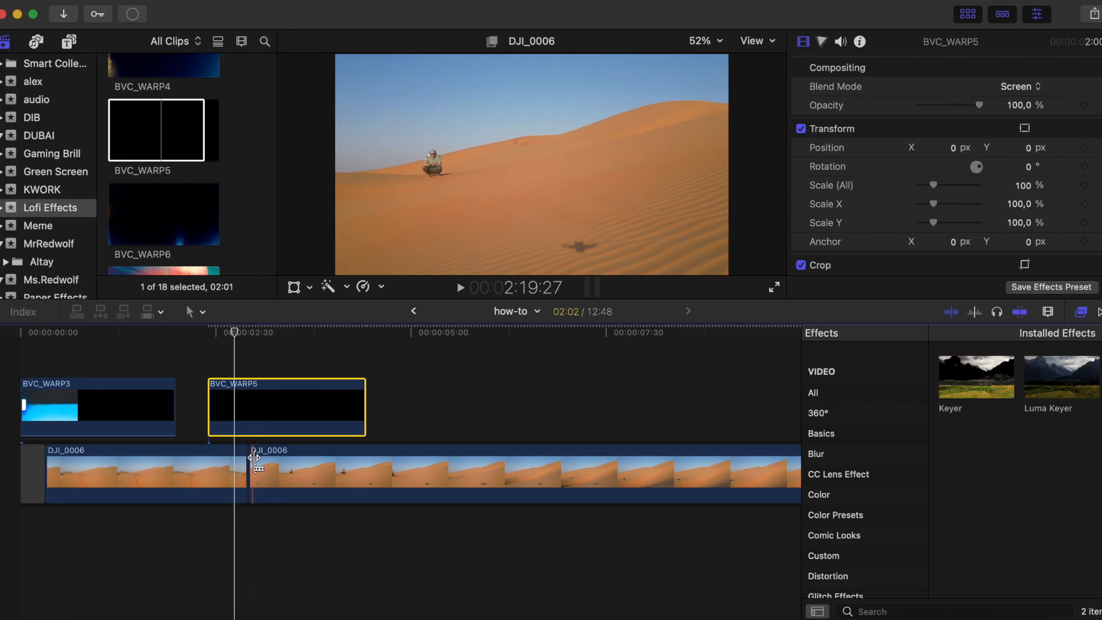
{"action": "left_click_drag", "start_coordinate": [256, 458], "coordinate": [257, 458]}
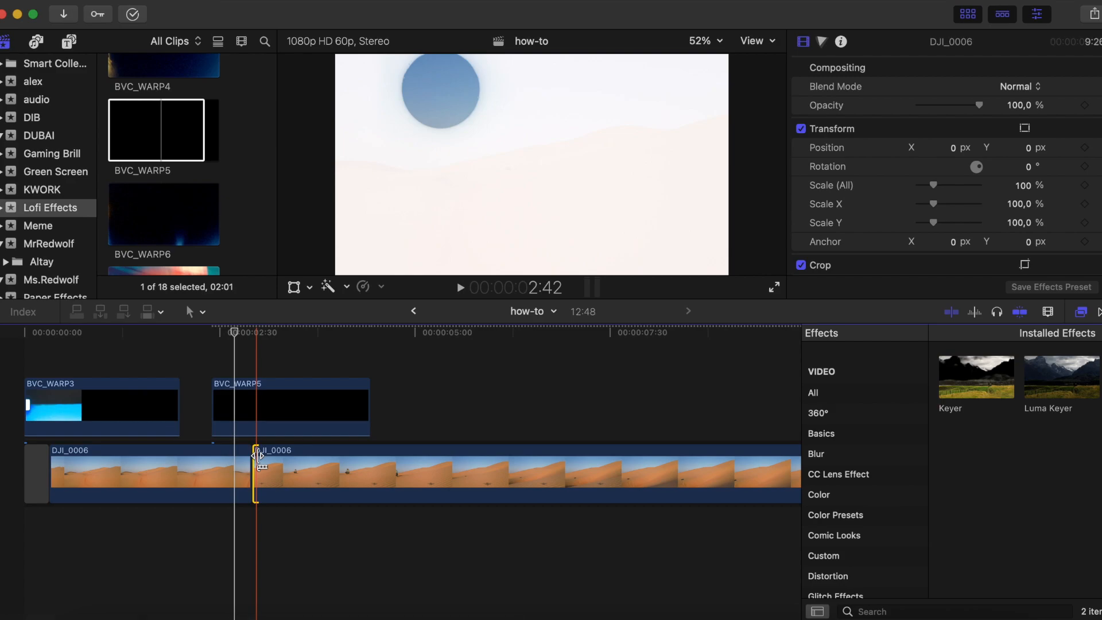
{"action": "key", "text": "Delete"}
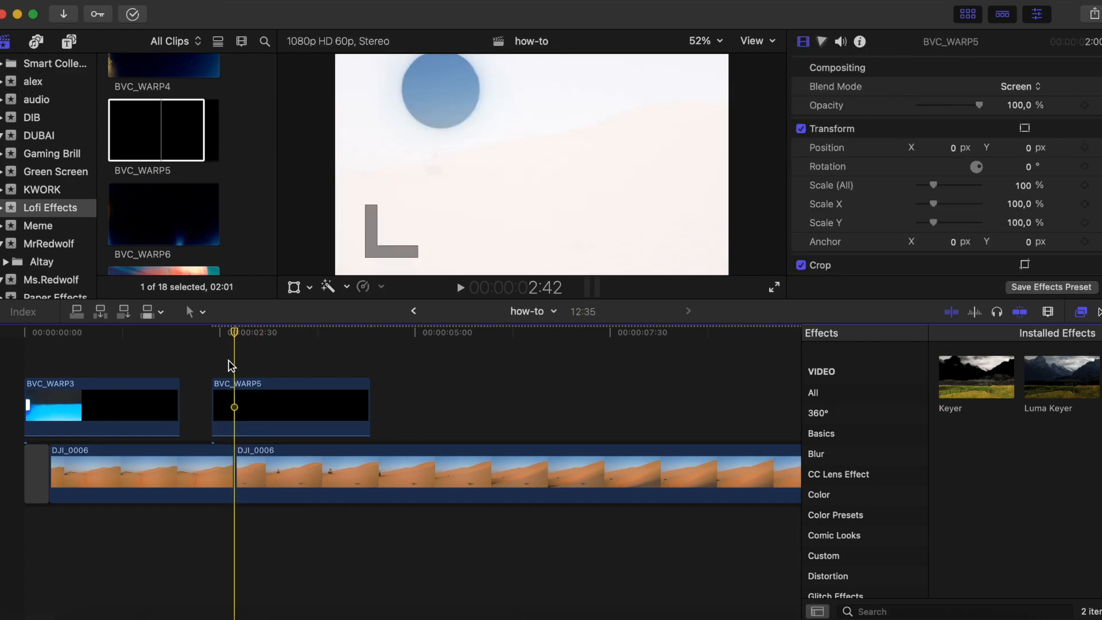
- Replay the trimmed cut under the BVC_WARP5 overlay to check the transition's timing
{"action": "left_click", "coordinate": [172, 364]}
{"action": "key", "text": "space"}
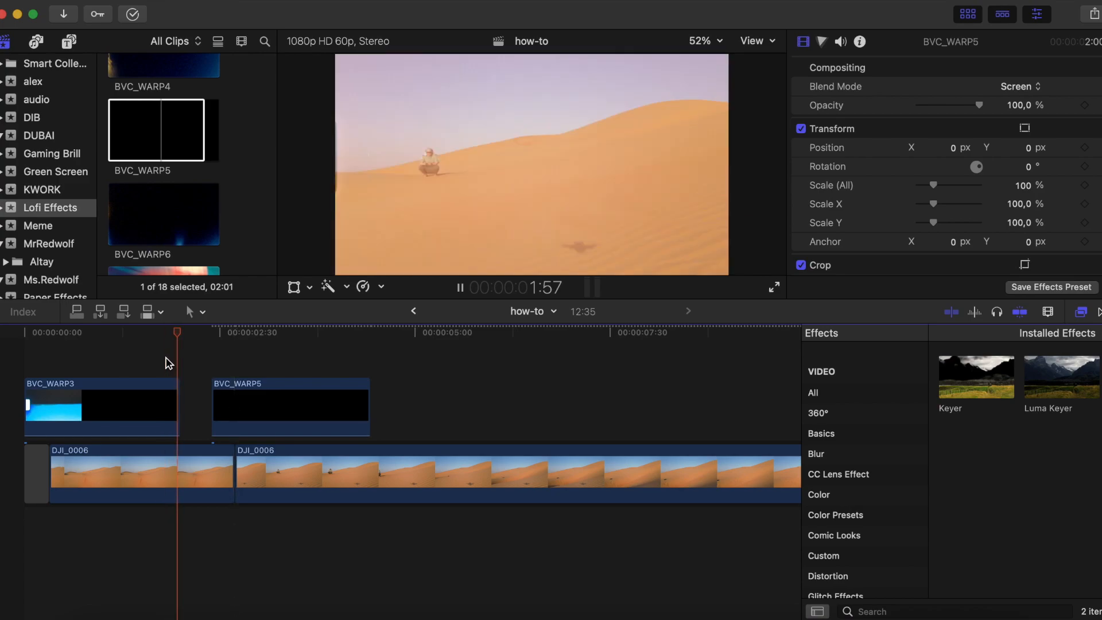
{"action": "key", "text": "space"}
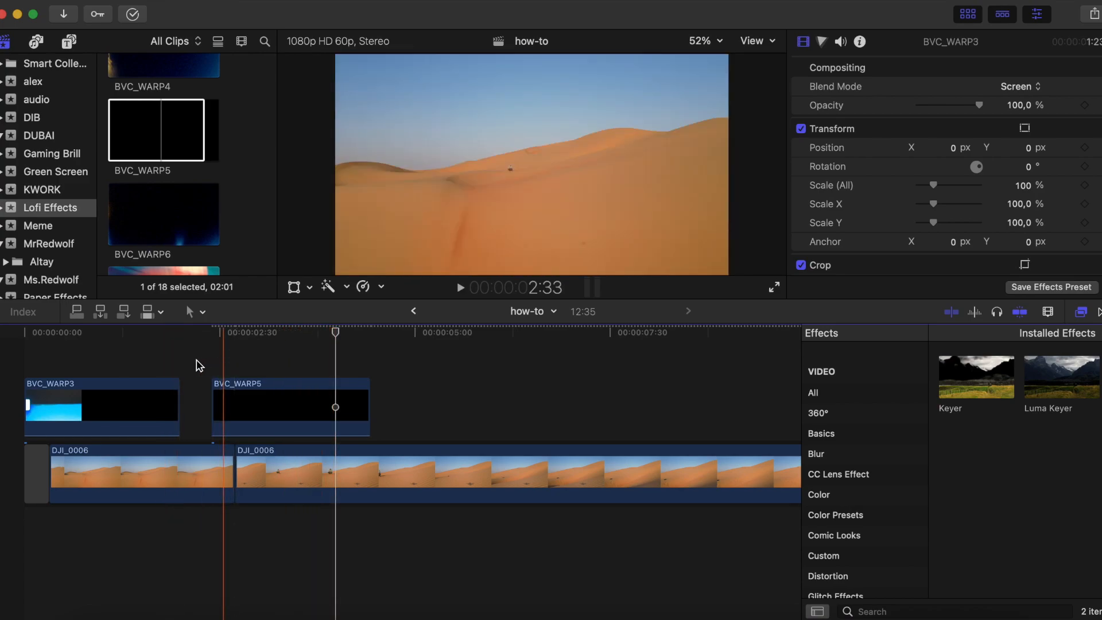
{"action": "left_click", "coordinate": [198, 365]}
{"action": "key", "text": "space"}
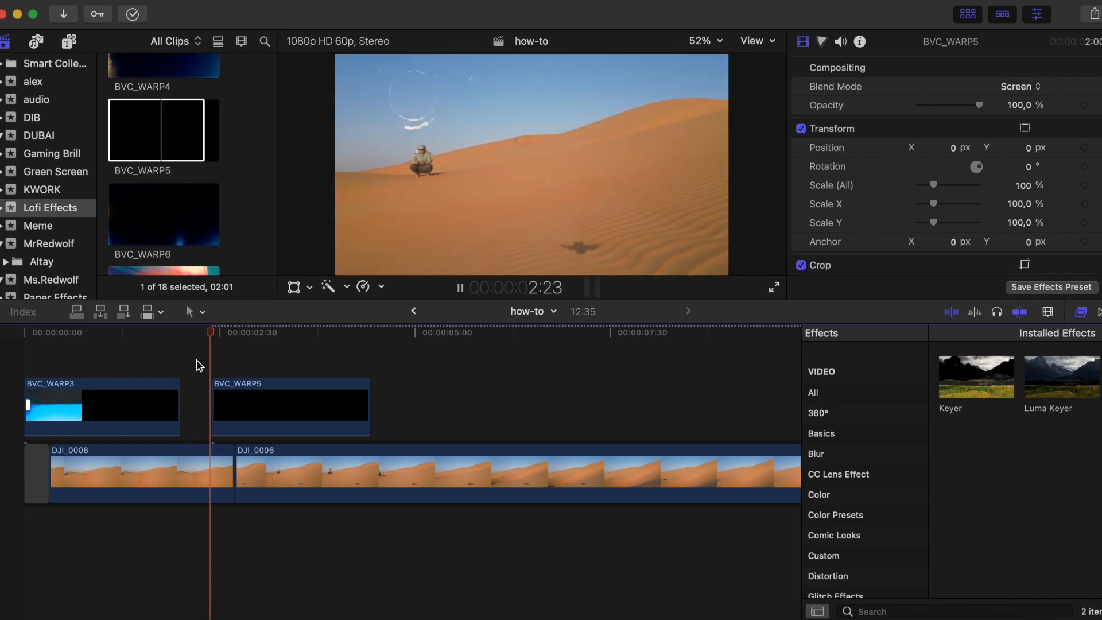
{"action": "key", "text": "space"}
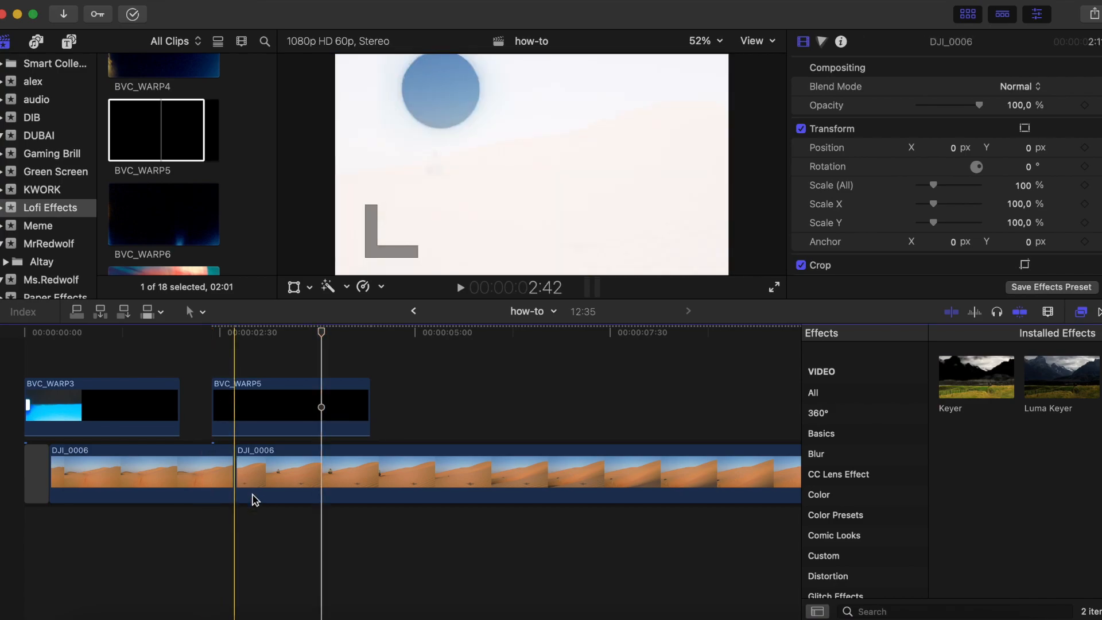
- Compare the cut without and with the overlay by disabling BVC_WARP5, playing it, re-enabling the clip and replaying
{"action": "left_click", "coordinate": [246, 418]}
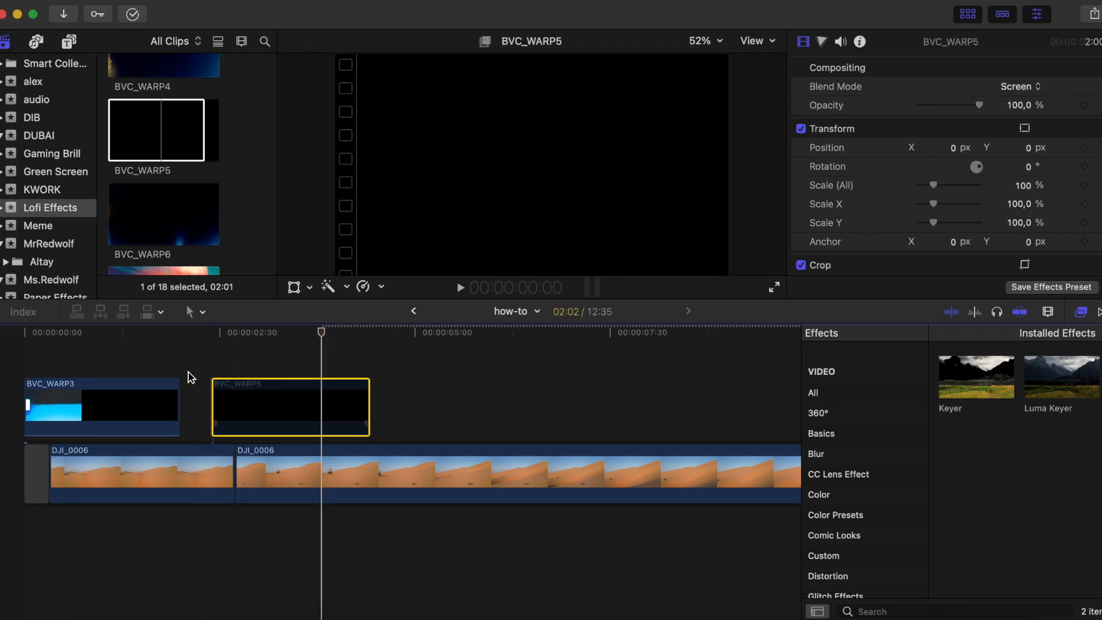
{"action": "key", "text": "space"}
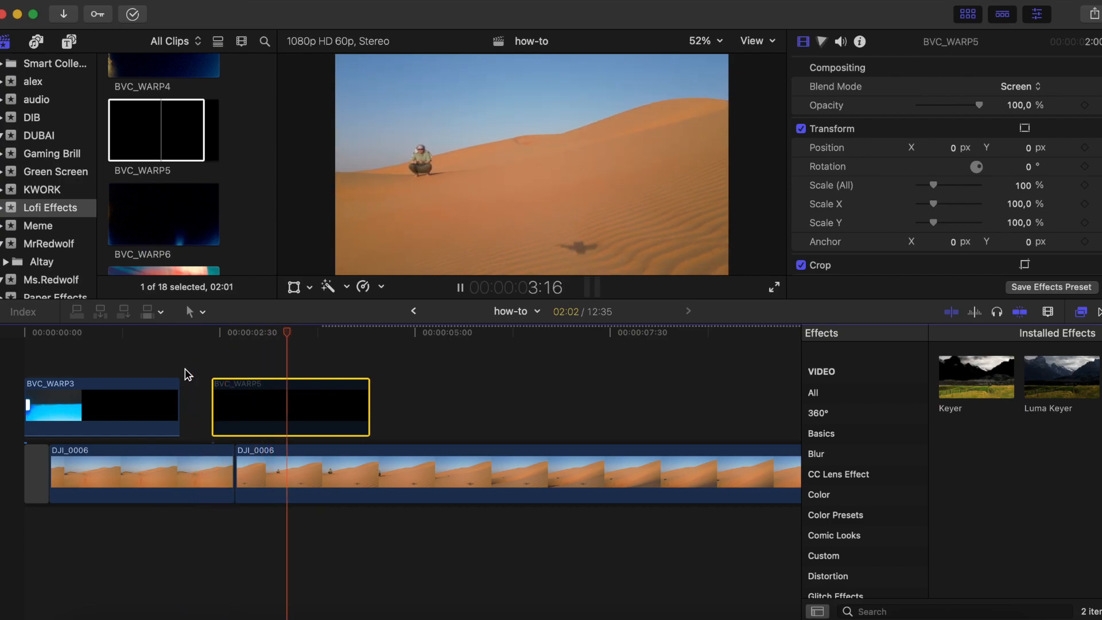
{"action": "key", "text": "space"}
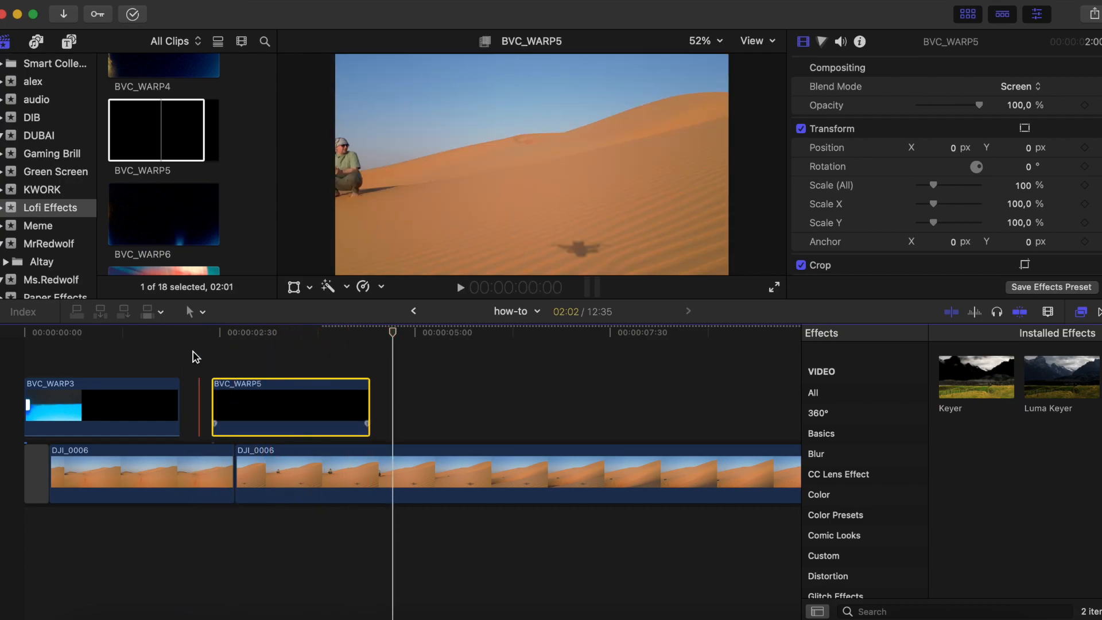
{"action": "left_click", "coordinate": [193, 356]}
{"action": "key", "text": "space"}
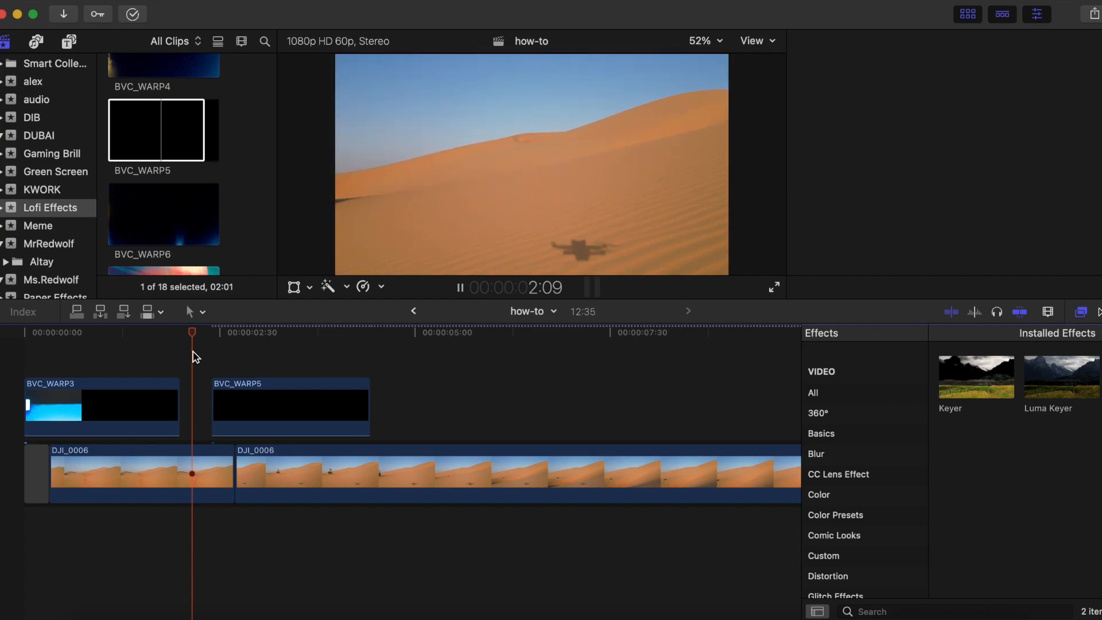
{"action": "key", "text": "space"}
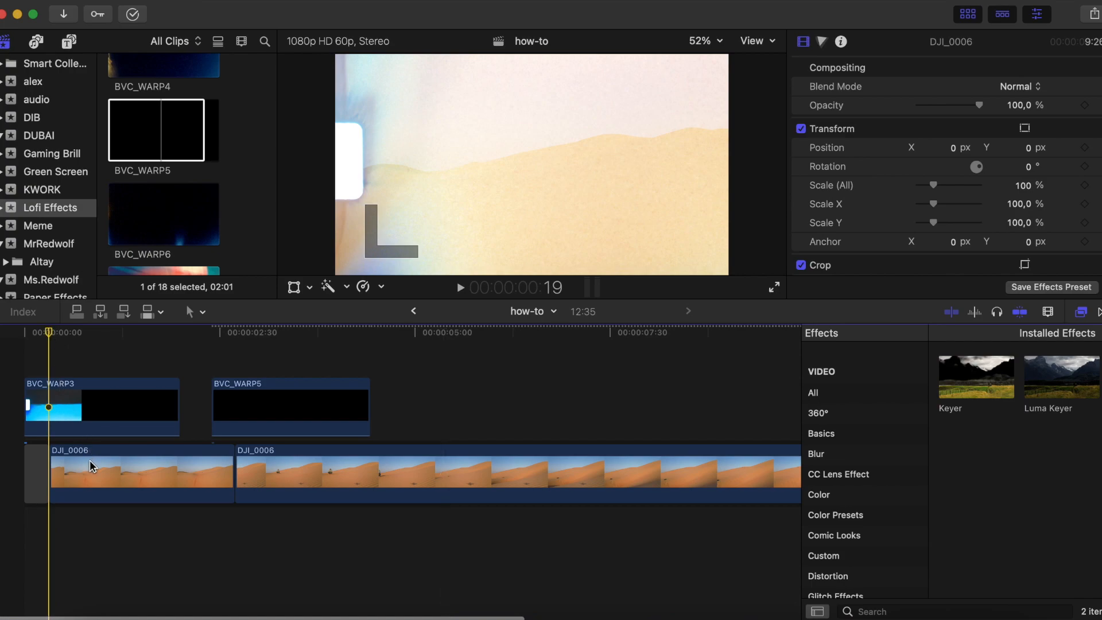
- Split the second DJI_0006 clip where BVC_WARP5 ends and delete the remaining footage
{"action": "left_click", "coordinate": [296, 472]}
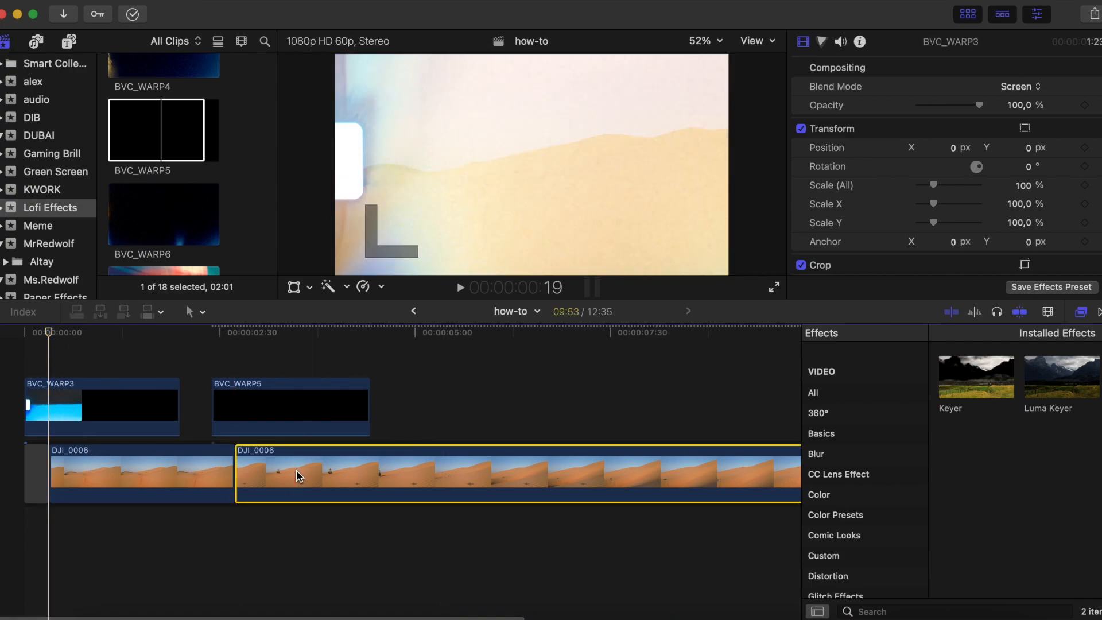
{"action": "key", "text": "b"}
{"action": "left_click", "coordinate": [370, 466]}
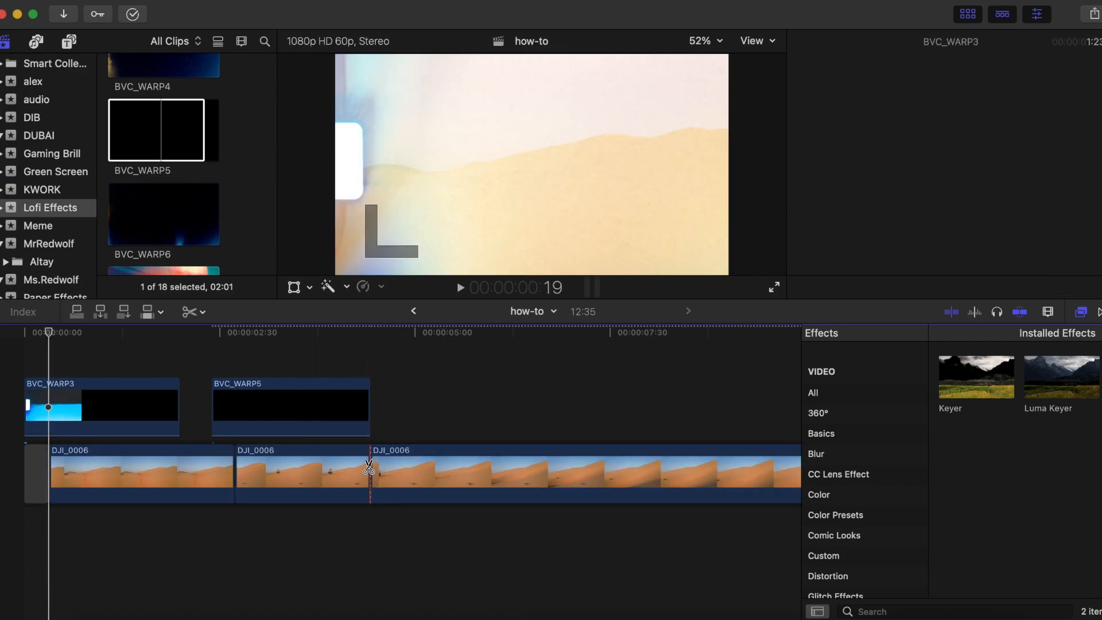
{"action": "key", "text": "a"}
{"action": "left_click", "coordinate": [421, 473]}
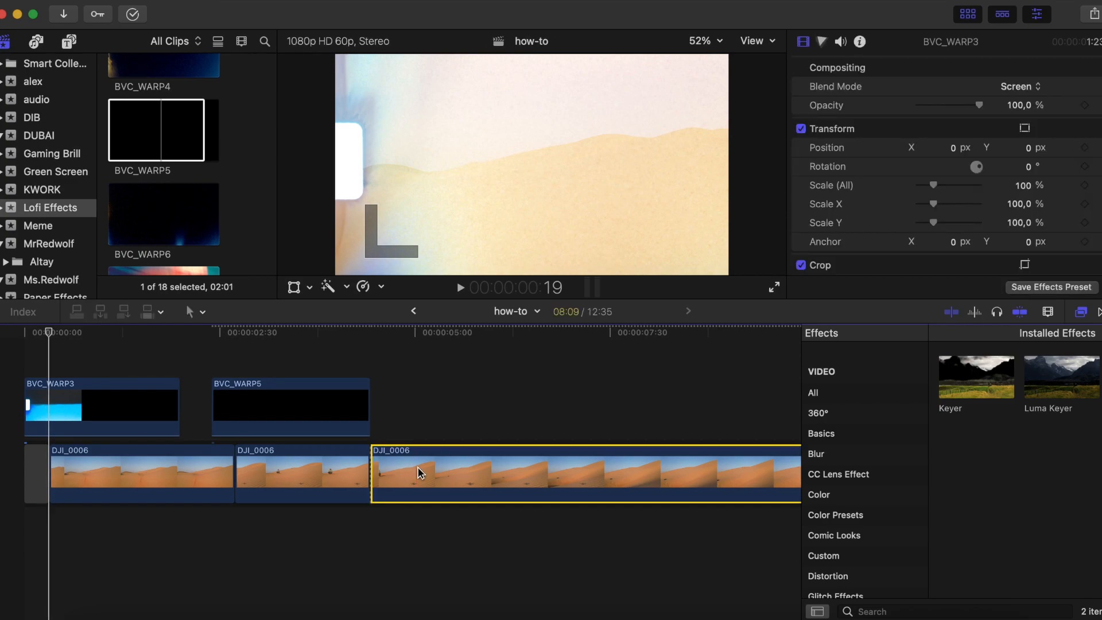
{"action": "key", "text": "Delete"}
- Lay a 6:20 range of FILM BURN OVERLAY EFFECT with SFX over the timeline from its start, trimmed to end with the DJI_0006 footage
{"action": "scroll", "coordinate": [189, 199], "scroll_direction": "down", "scroll_amount": 3}
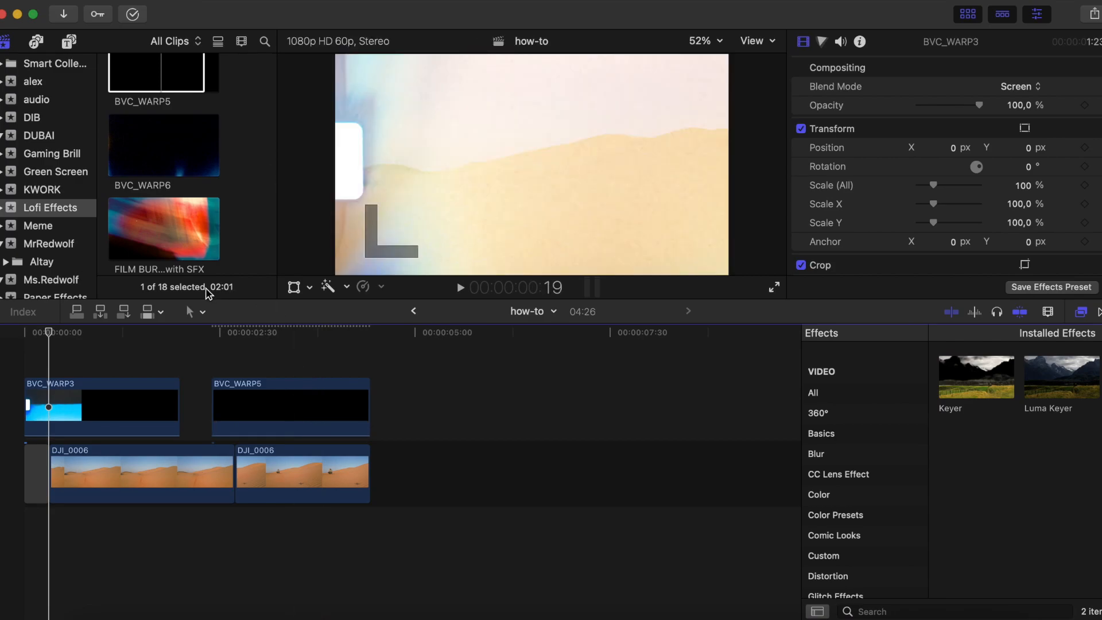
{"action": "left_click", "coordinate": [152, 233]}
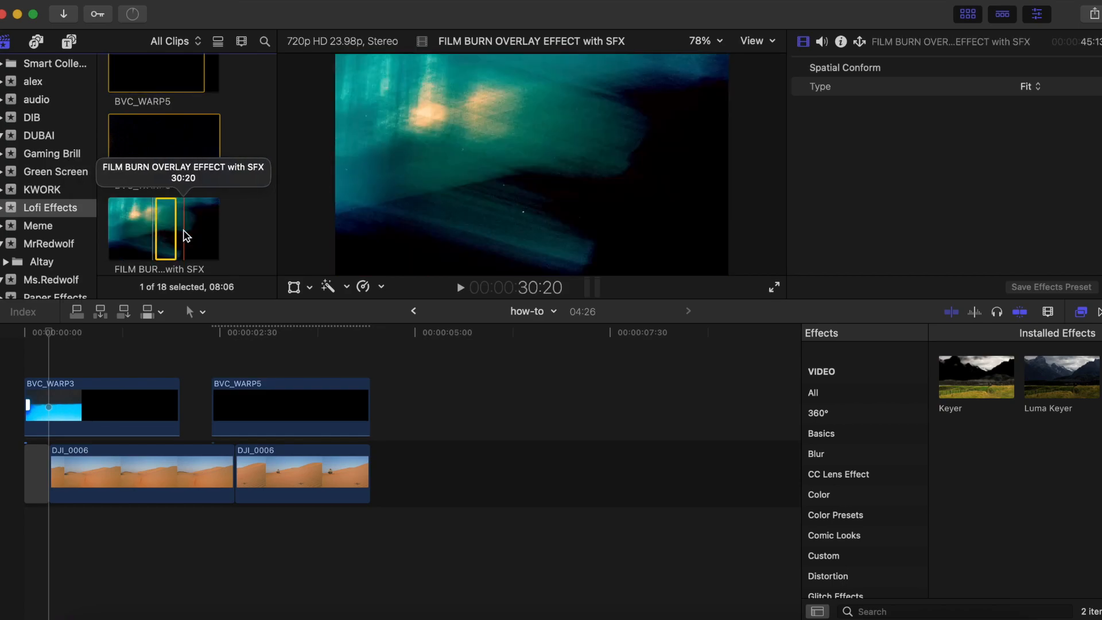
{"action": "mouse_move", "coordinate": [186, 235]}
{"action": "left_mouse_down"}
{"action": "mouse_move", "coordinate": [201, 229]}
{"action": "mouse_move", "coordinate": [177, 431]}
{"action": "mouse_move", "coordinate": [124, 444]}
{"action": "mouse_move", "coordinate": [11, 408]}
{"action": "left_mouse_up"}
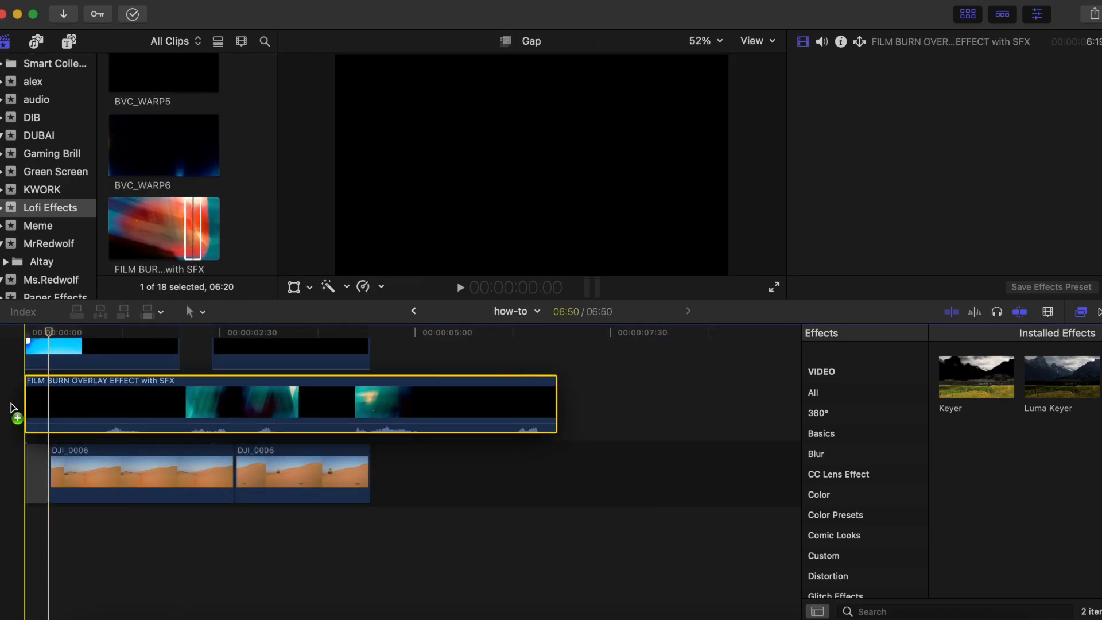
{"action": "left_click_drag", "start_coordinate": [202, 405], "coordinate": [204, 405]}
{"action": "left_click_drag", "start_coordinate": [555, 402], "coordinate": [360, 402]}
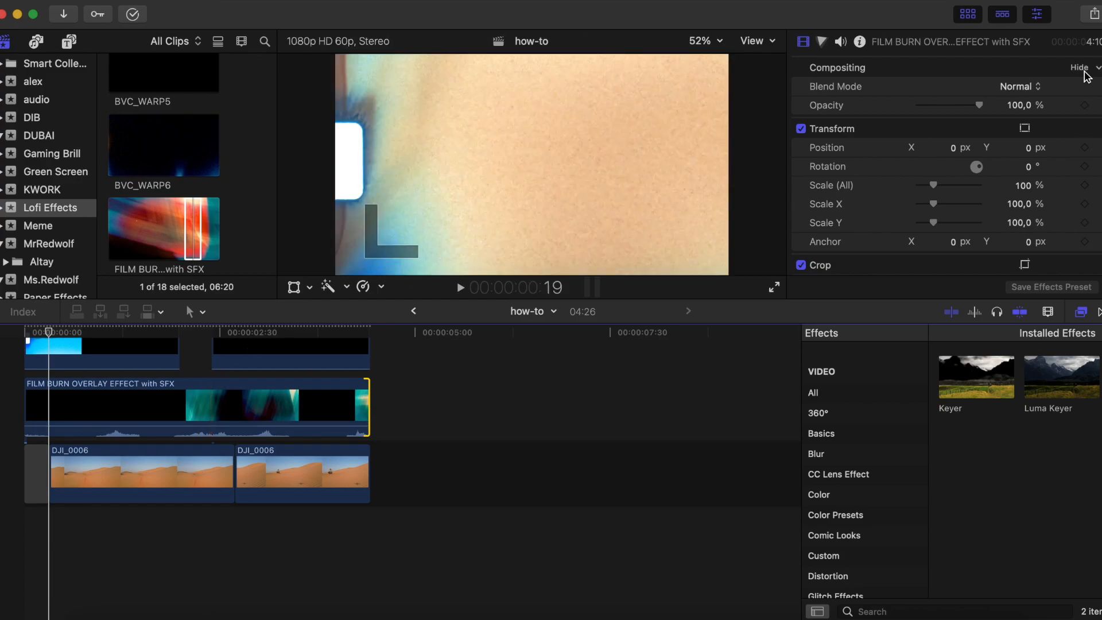
- Set the film burn overlay's blend mode to Screen and play the sequence from the start
{"action": "left_click", "coordinate": [1021, 87]}
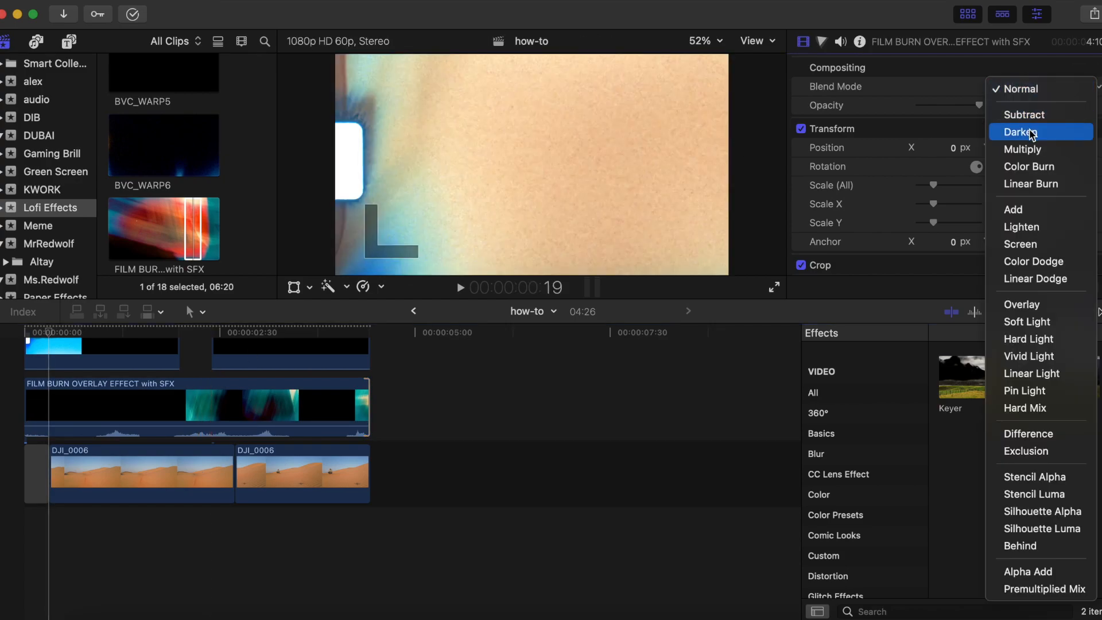
{"action": "left_click", "coordinate": [1030, 242]}
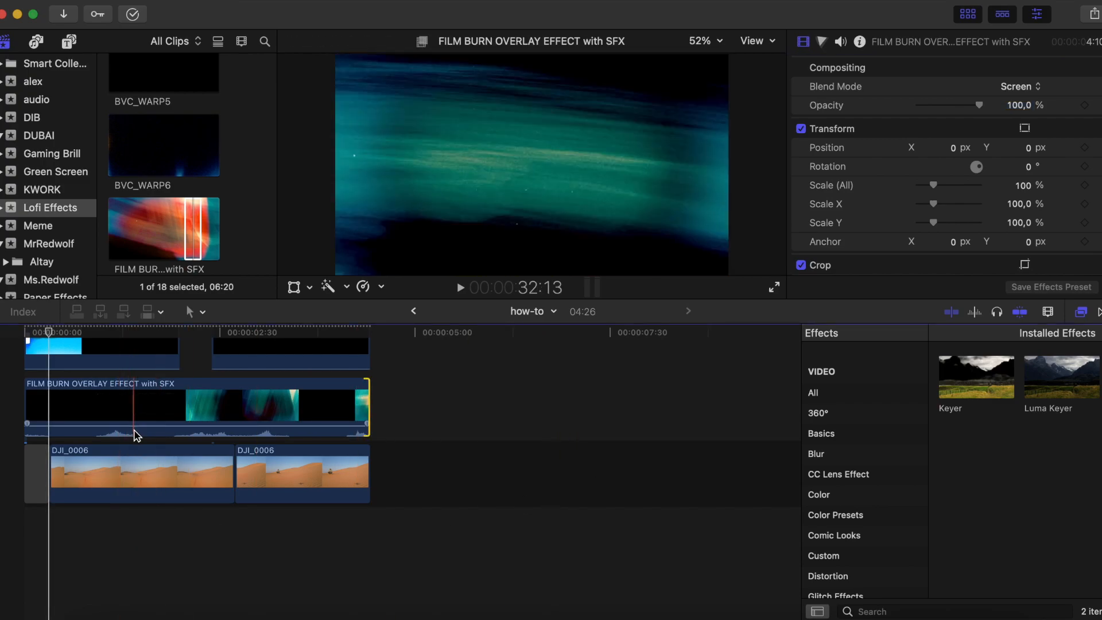
{"action": "left_click", "coordinate": [16, 543]}
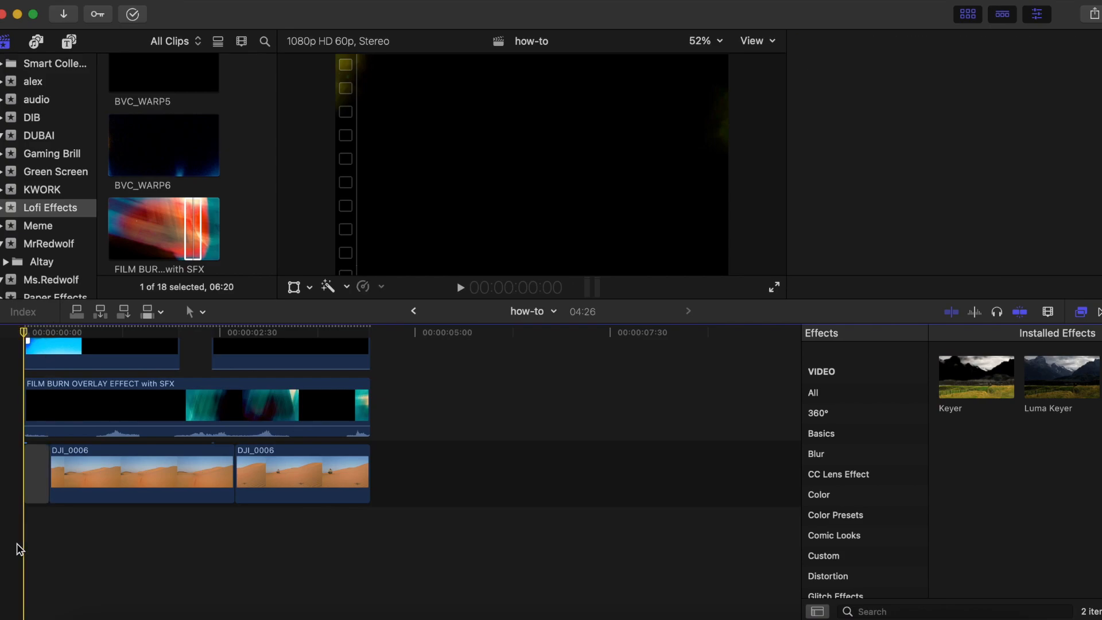
{"action": "key", "text": "space"}
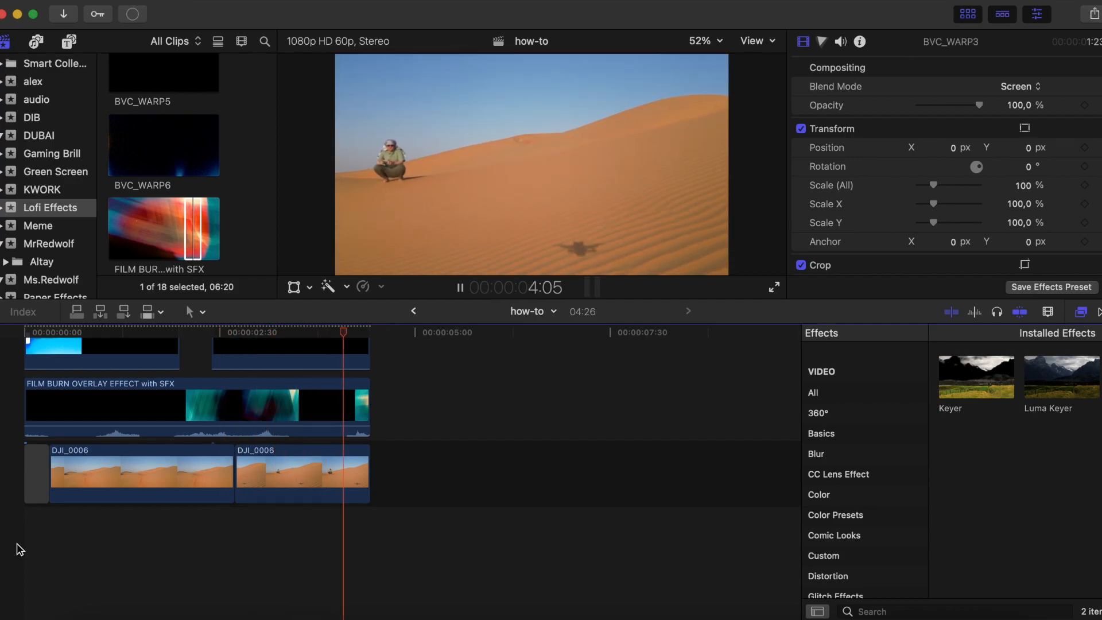
{"action": "key", "text": "space"}
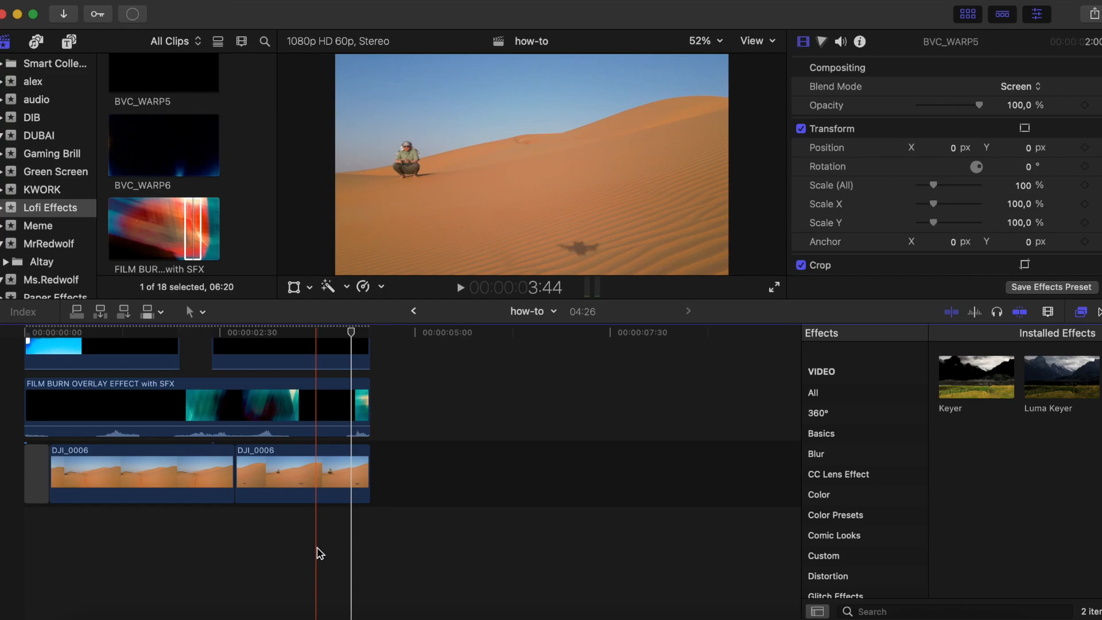
{"action": "scroll", "coordinate": [319, 554], "scroll_direction": "up", "scroll_amount": 3}
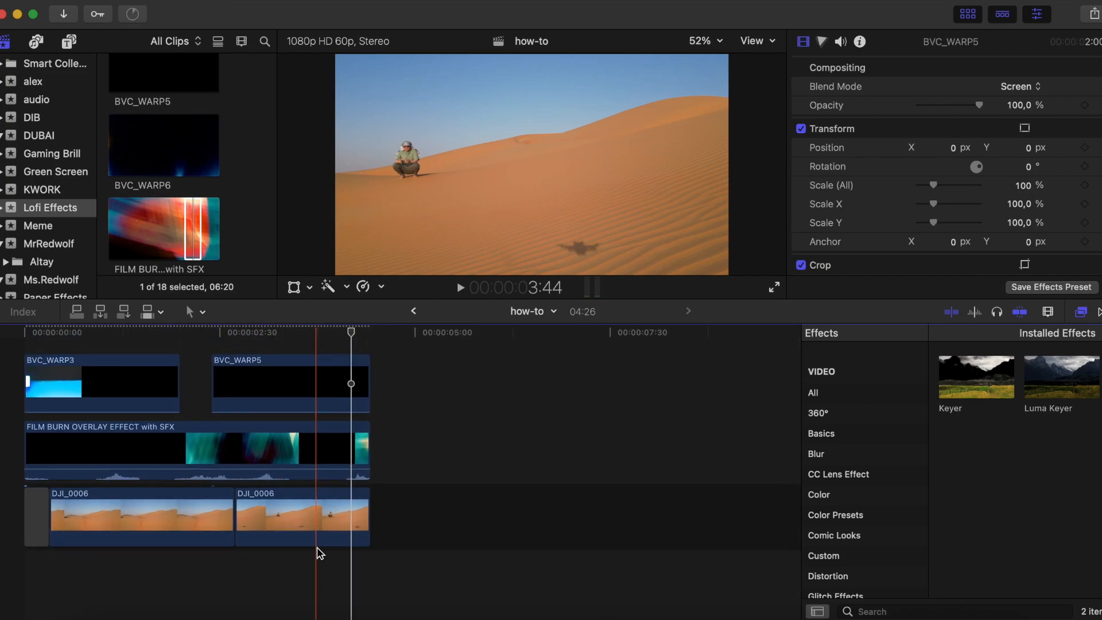